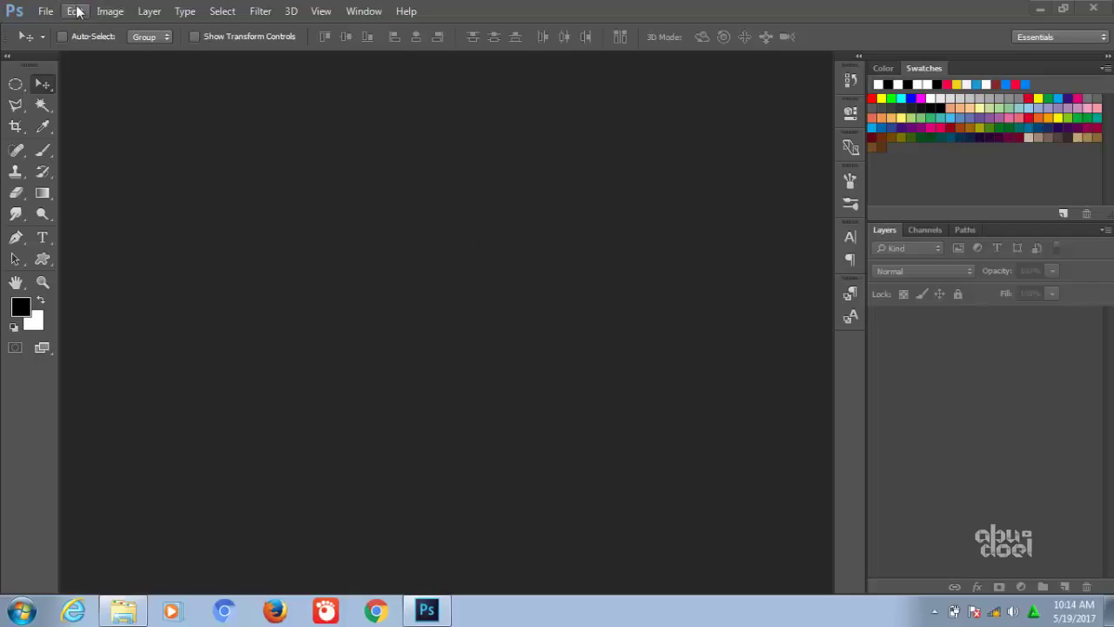
# Open thumbnail_img_7151-2.jpg from recent files and duplicate its Background as Layer 1.
pyautogui.click(46, 11)
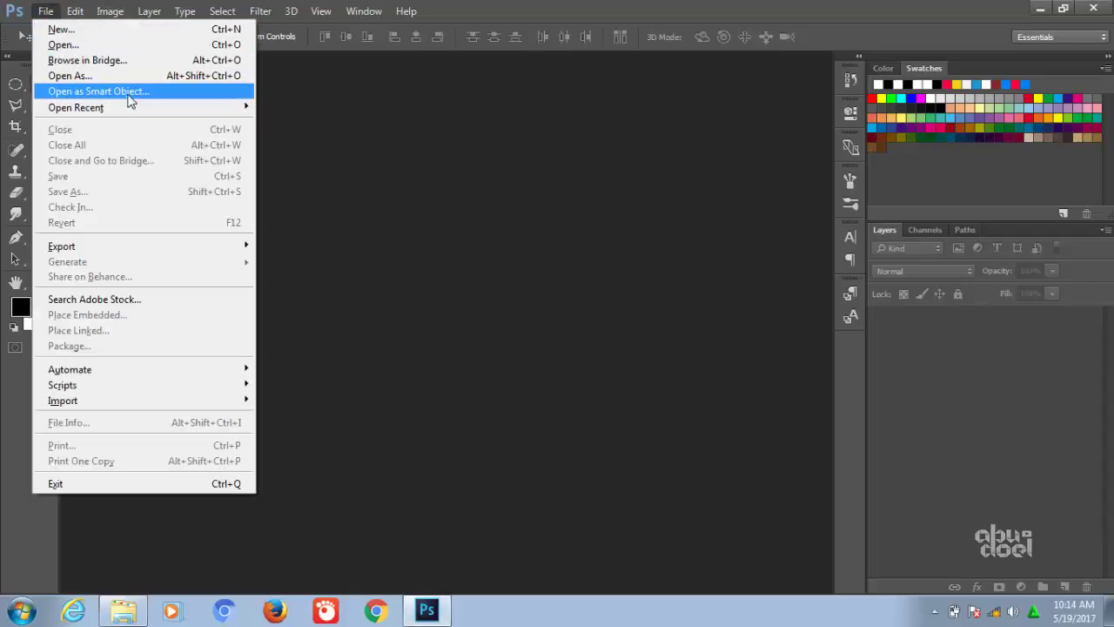
pyautogui.moveTo(76, 107)
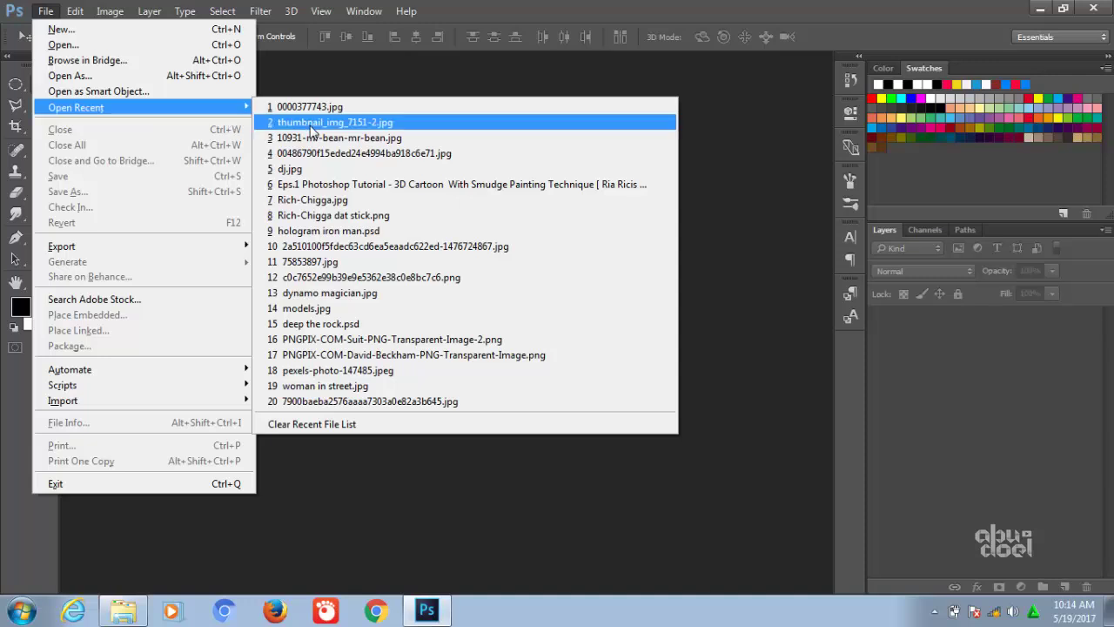
pyautogui.click(311, 126)
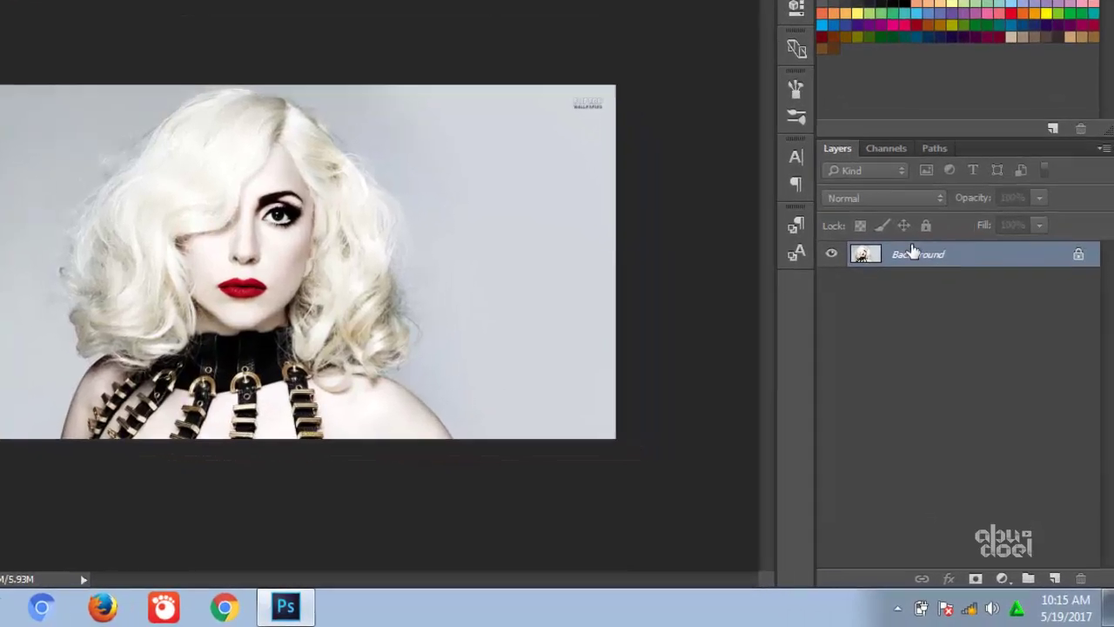
pyautogui.hotkey('ctrl', 'j')
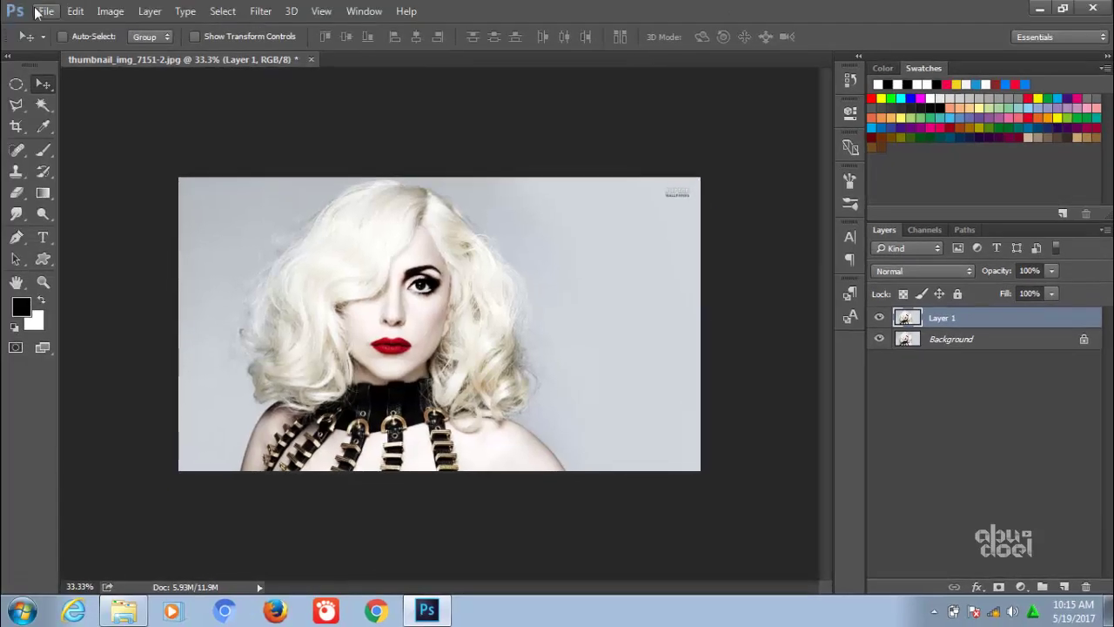
# Open 10931-mr-bean-mr-bean.jpg from the recent files list as a second document.
pyautogui.click(45, 12)
pyautogui.moveTo(77, 107)
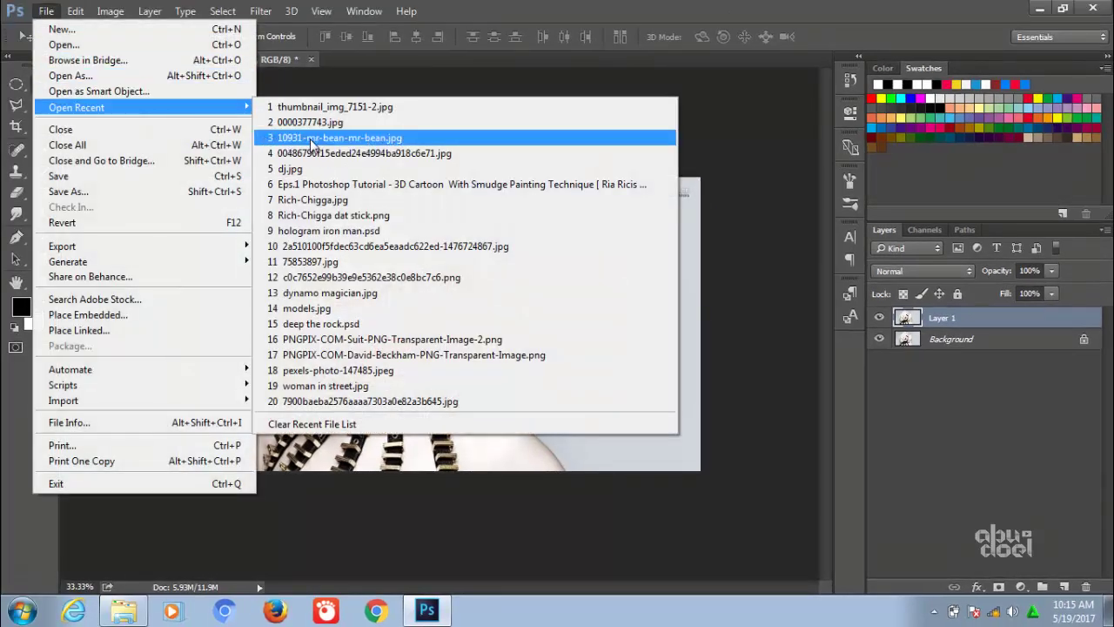
pyautogui.click(312, 140)
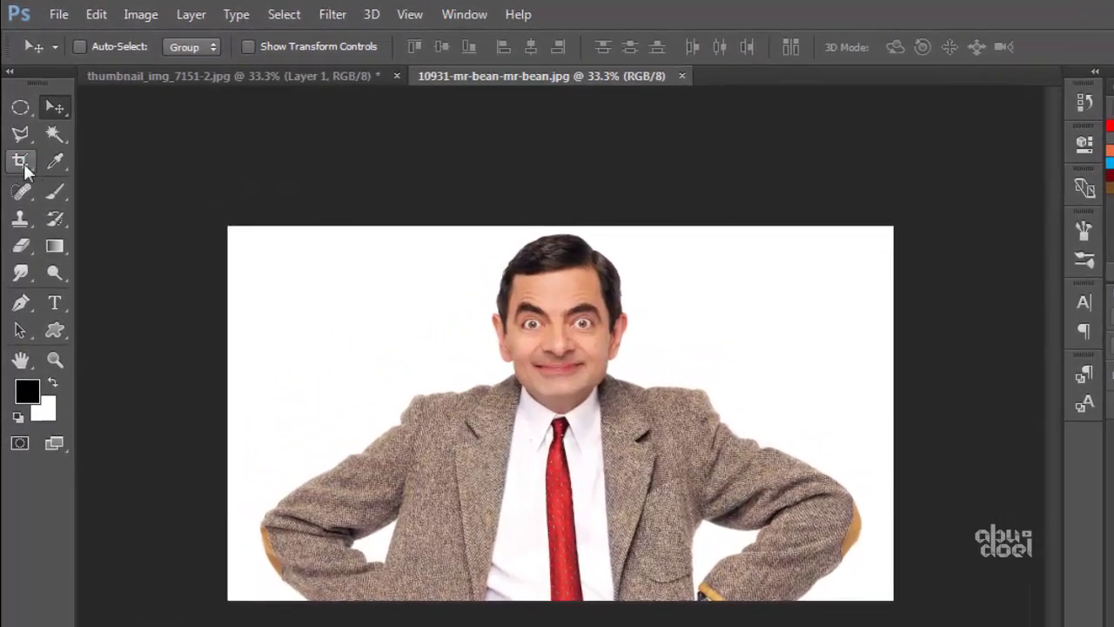
# Crop the left, right and bottom edges in to a tight head-and-shoulders shot of the face.
pyautogui.click(16, 128)
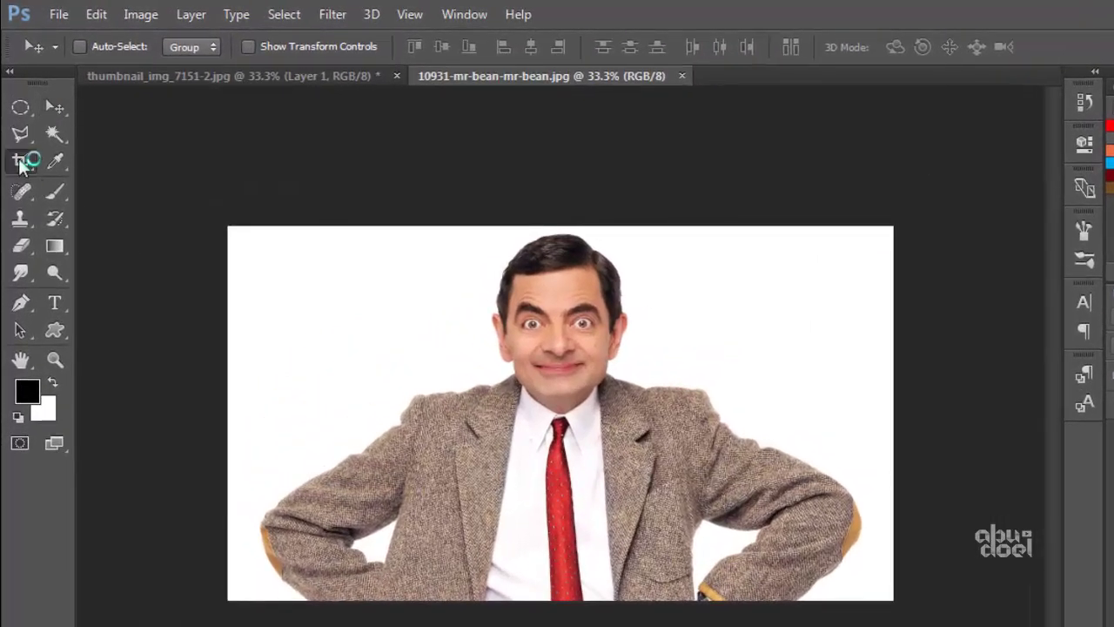
pyautogui.moveTo(225, 408); pyautogui.dragTo(351, 412)
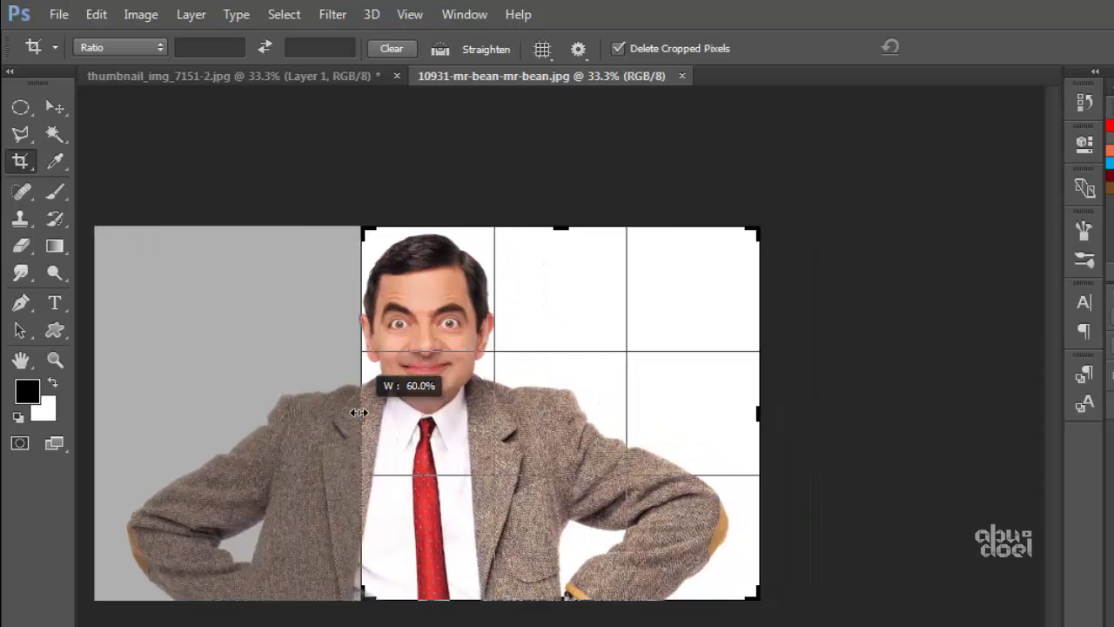
pyautogui.moveTo(351, 412); pyautogui.dragTo(356, 412)
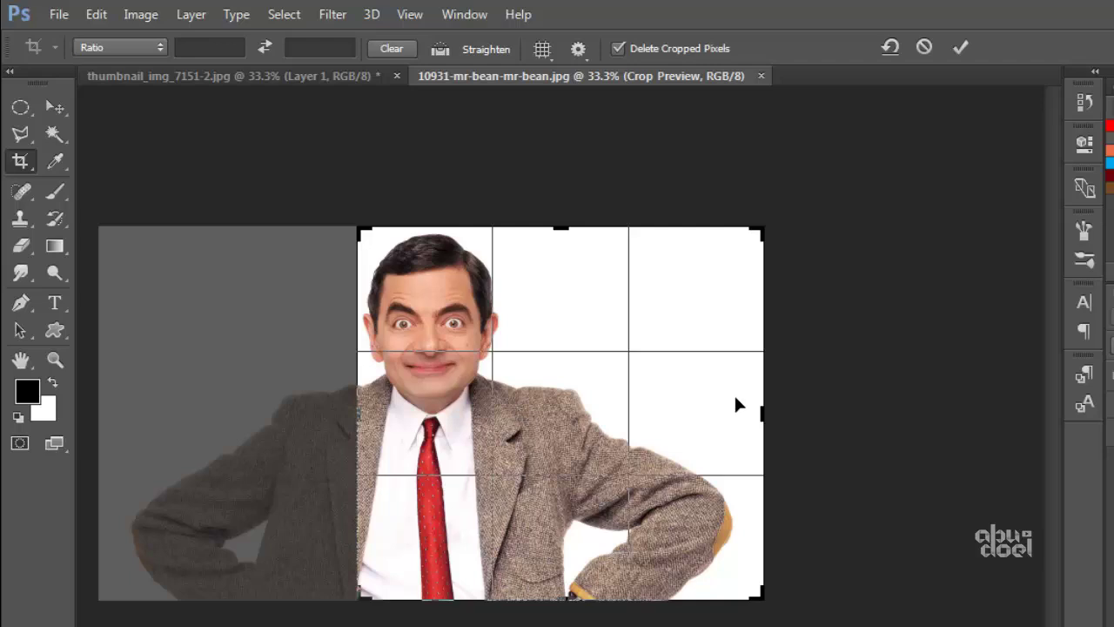
pyautogui.moveTo(762, 412); pyautogui.dragTo(632, 418)
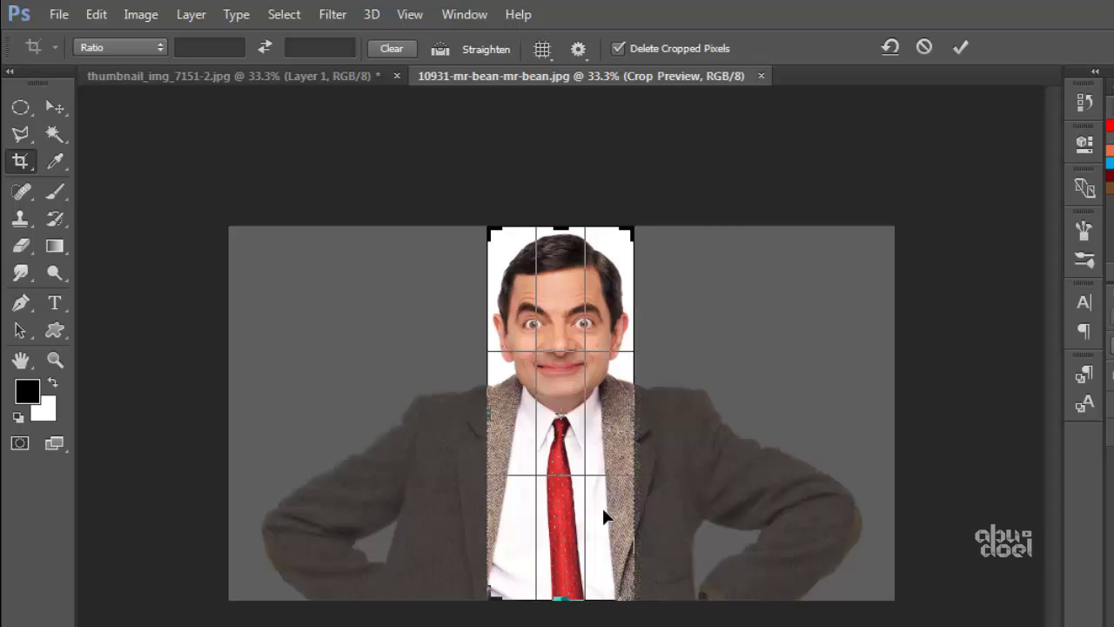
pyautogui.moveTo(569, 604); pyautogui.dragTo(562, 513)
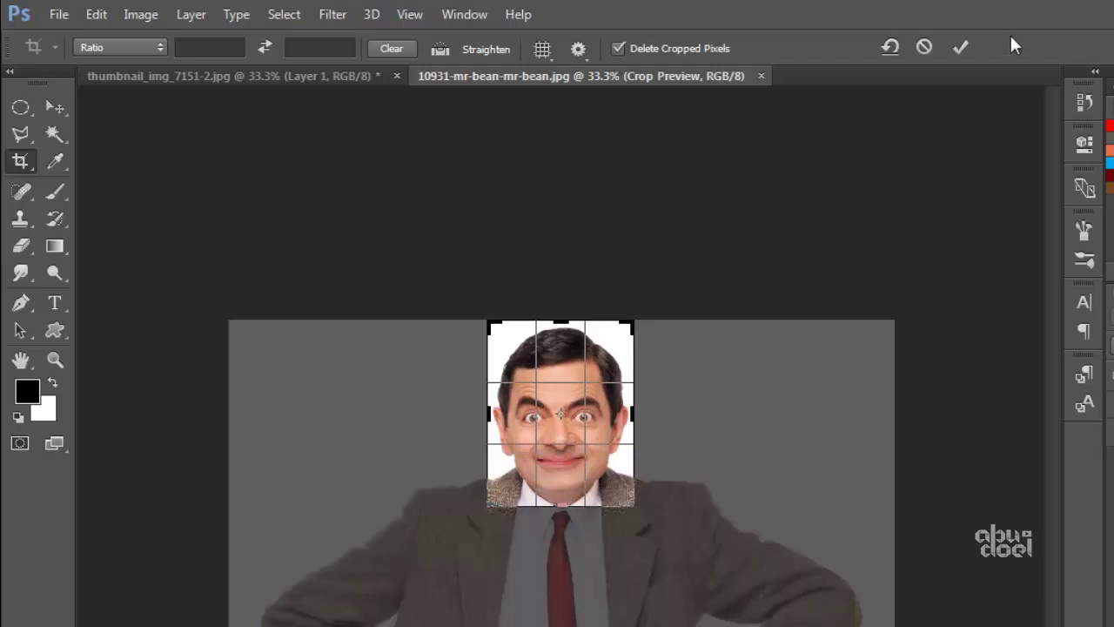
pyautogui.click(955, 43)
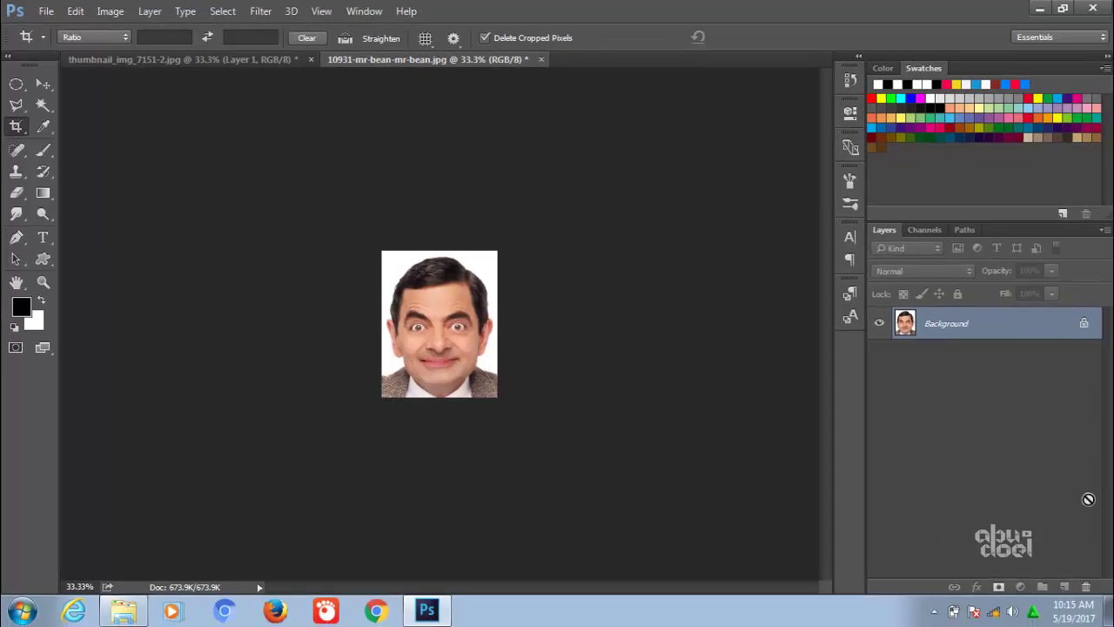
# Unlock the Background and drag the cropped face onto the blonde portrait as Layer 2.
pyautogui.moveTo(1088, 586); pyautogui.dragTo(1086, 586)
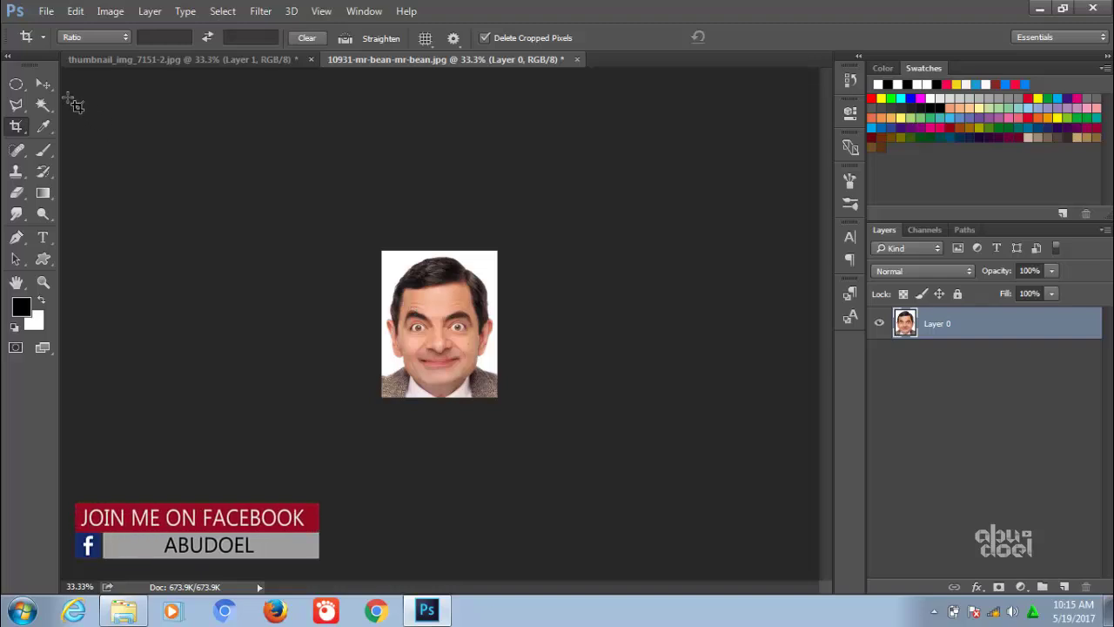
pyautogui.click(46, 86)
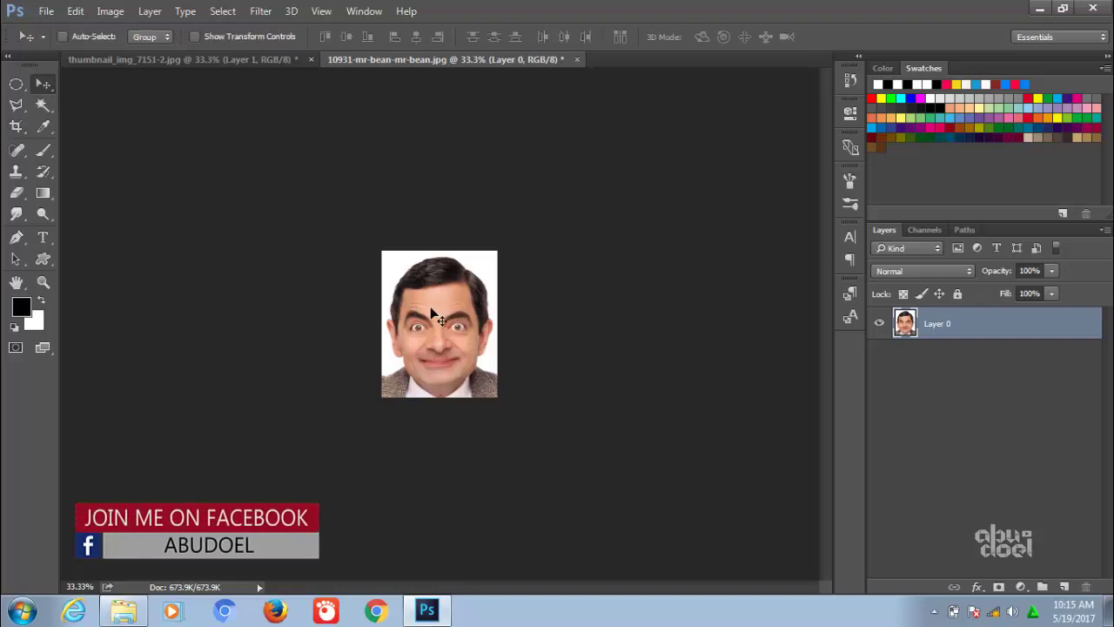
pyautogui.moveTo(432, 313)
pyautogui.mouseDown()
pyautogui.moveTo(248, 58)
pyautogui.moveTo(360, 180)
pyautogui.mouseUp()
pyautogui.moveTo(384, 305); pyautogui.dragTo(383, 307)
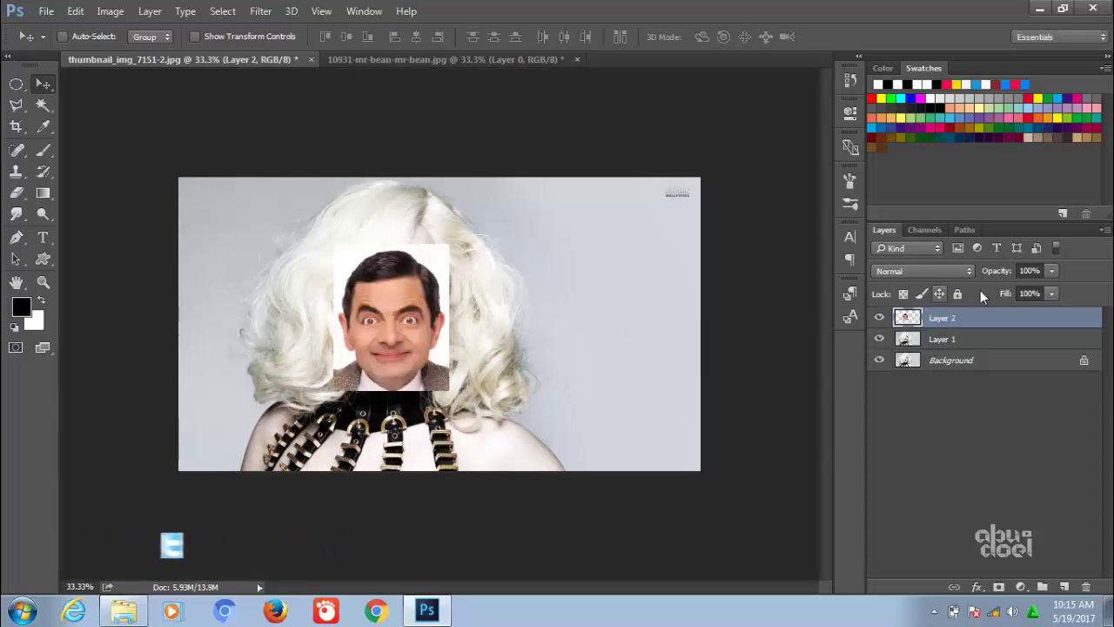
pyautogui.click(1051, 271)
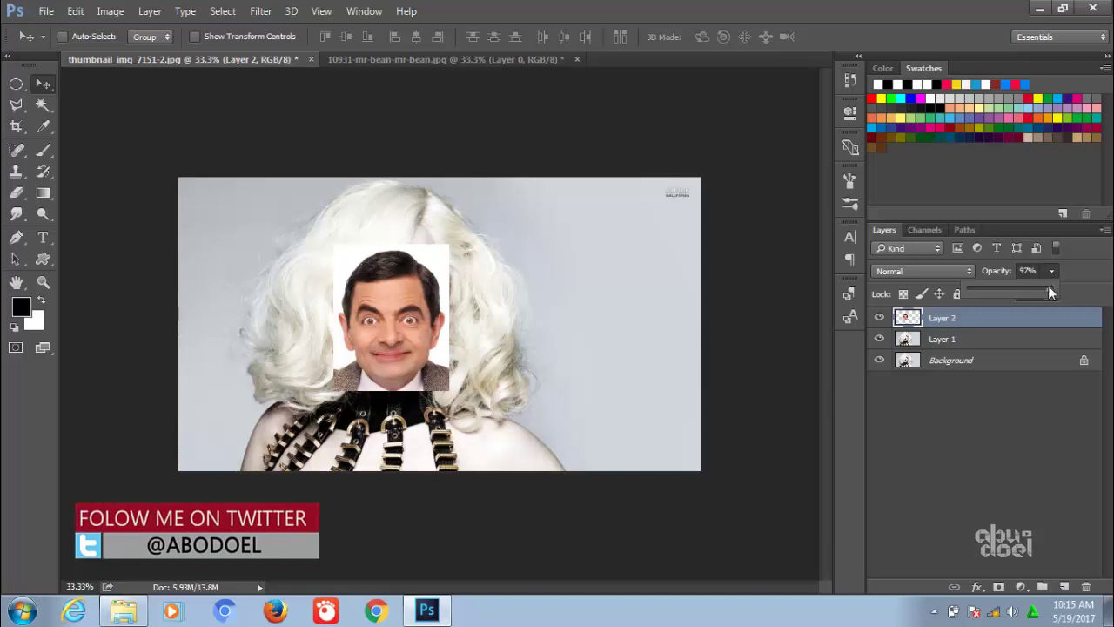
# Set Layer 2's opacity to 47% and zoom in on the two faces.
pyautogui.moveTo(1048, 287); pyautogui.dragTo(1012, 289)
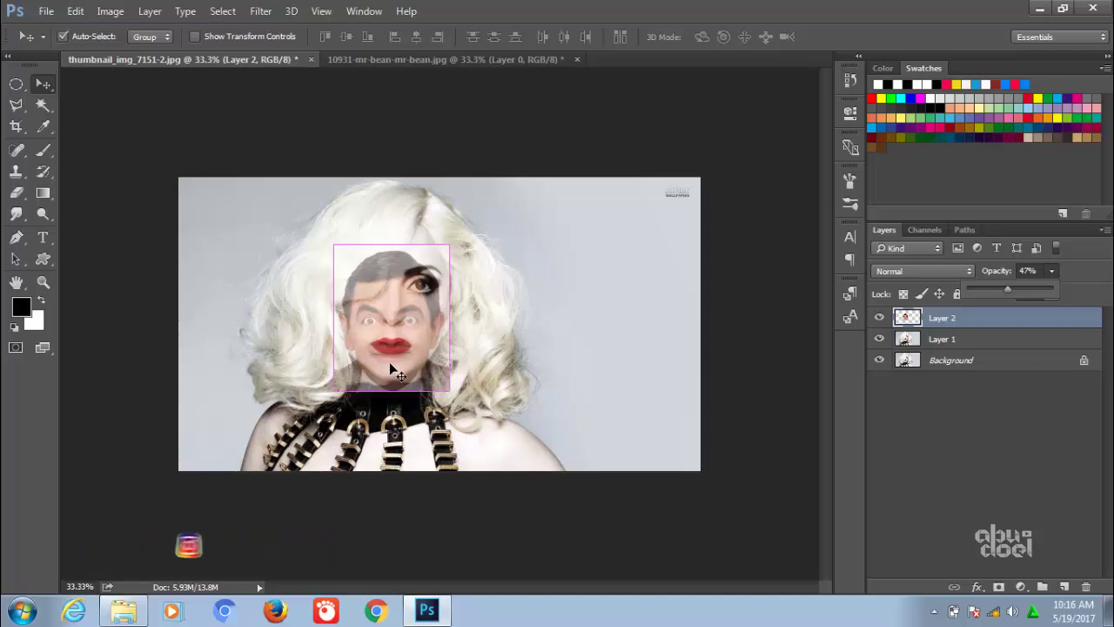
pyautogui.hotkey('ctrl', '0')
pyautogui.hotkey('ctrl', '+')
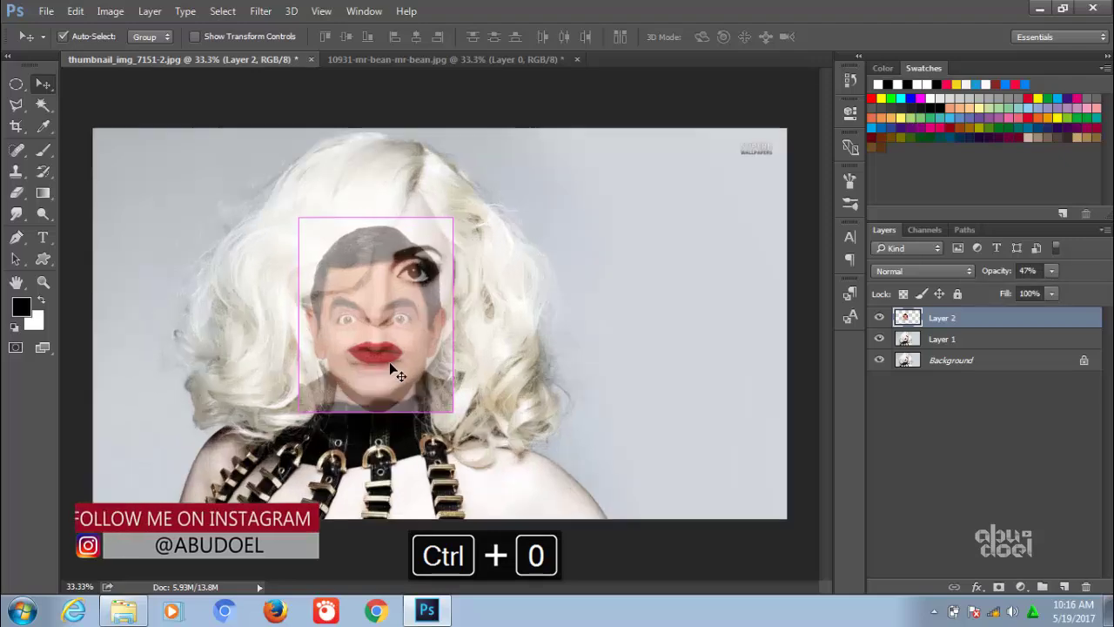
pyautogui.hotkey('ctrl', '+')
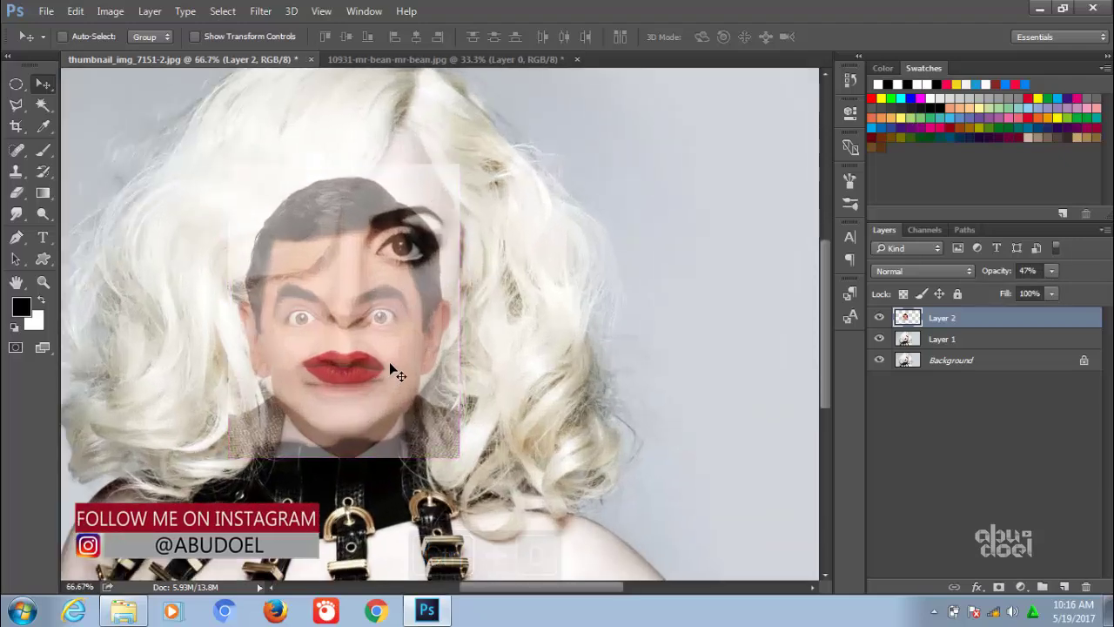
# Move Layer 2 so the pasted face's eyes line up with hers.
pyautogui.moveTo(345, 360); pyautogui.dragTo(360, 276)
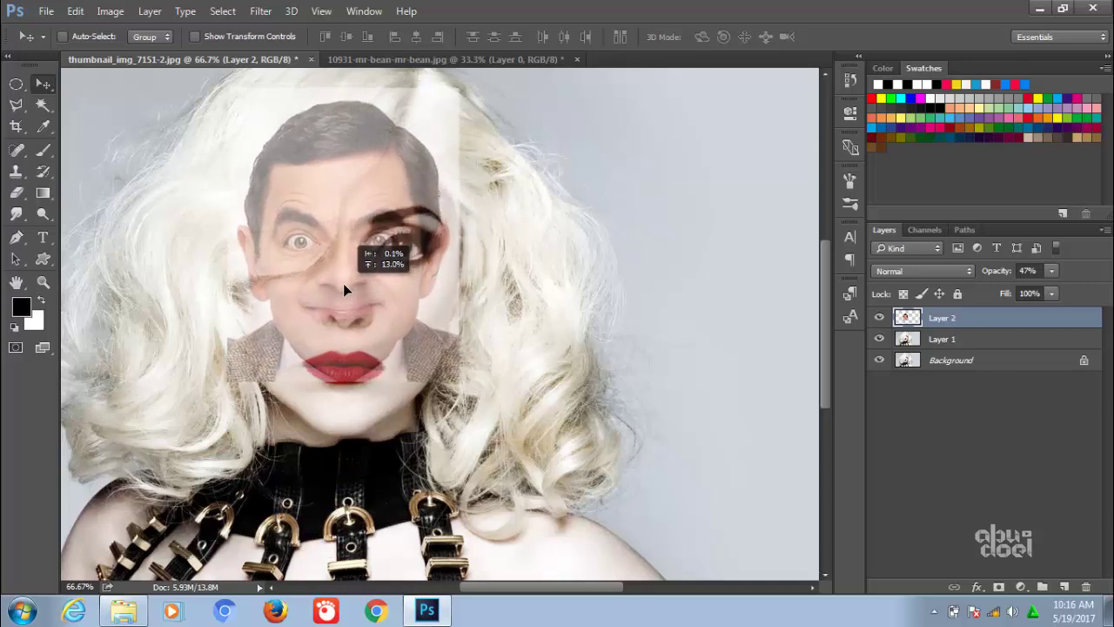
pyautogui.moveTo(360, 277); pyautogui.dragTo(369, 296)
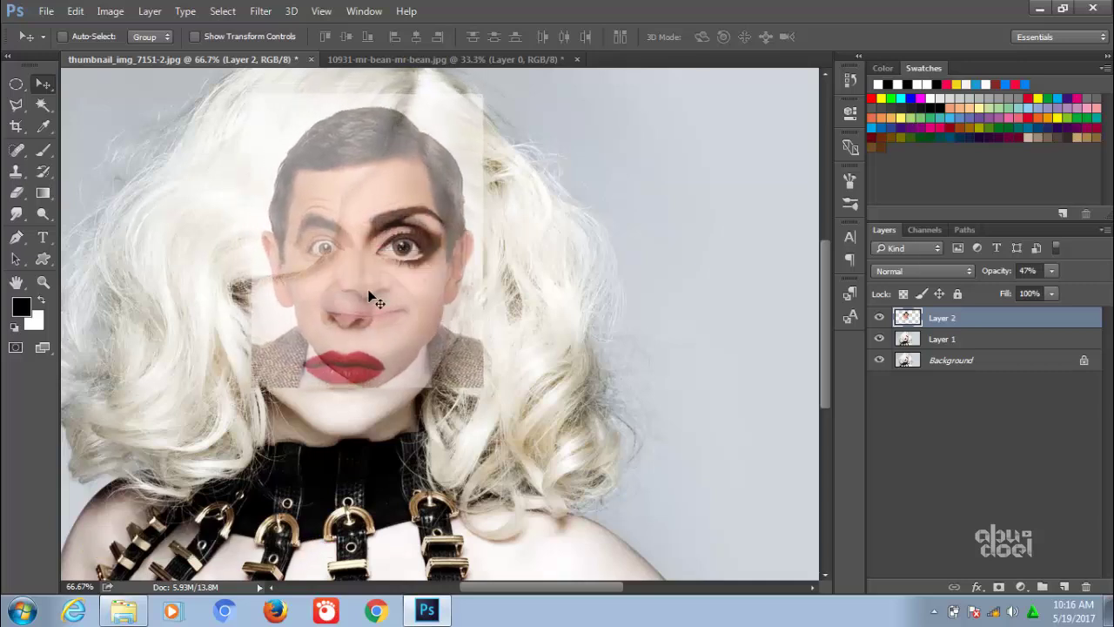
pyautogui.press('ctrl')
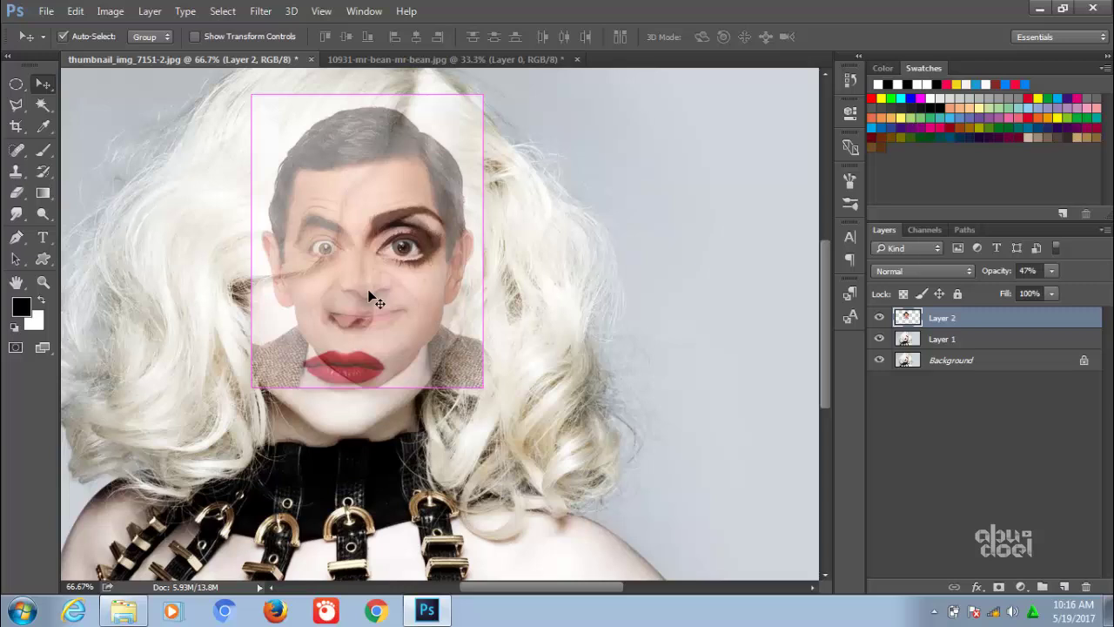
# Free Transform Layer 2, scaling it to about 130% and positioning it over her face.
pyautogui.hotkey('ctrl', 't')
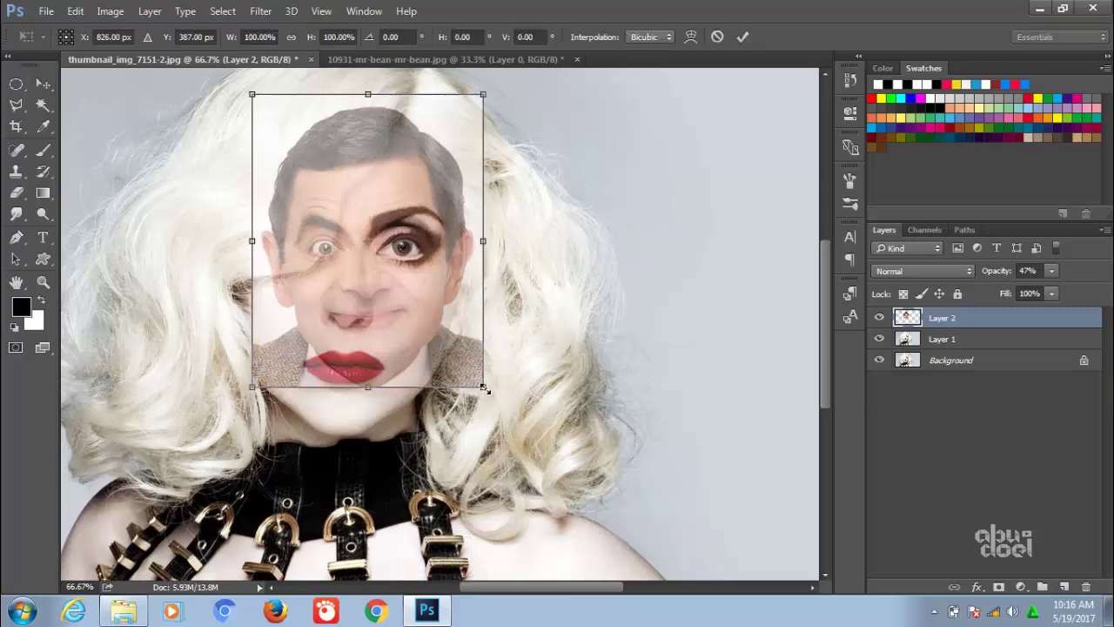
pyautogui.moveTo(484, 389); pyautogui.dragTo(524, 429)
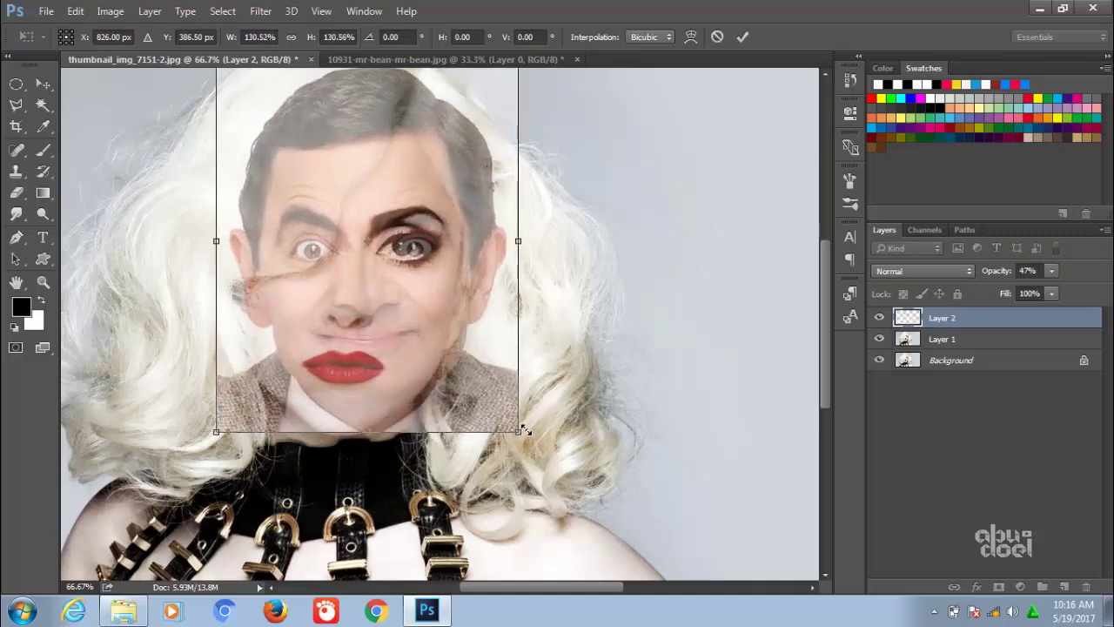
pyautogui.moveTo(437, 303); pyautogui.dragTo(414, 326)
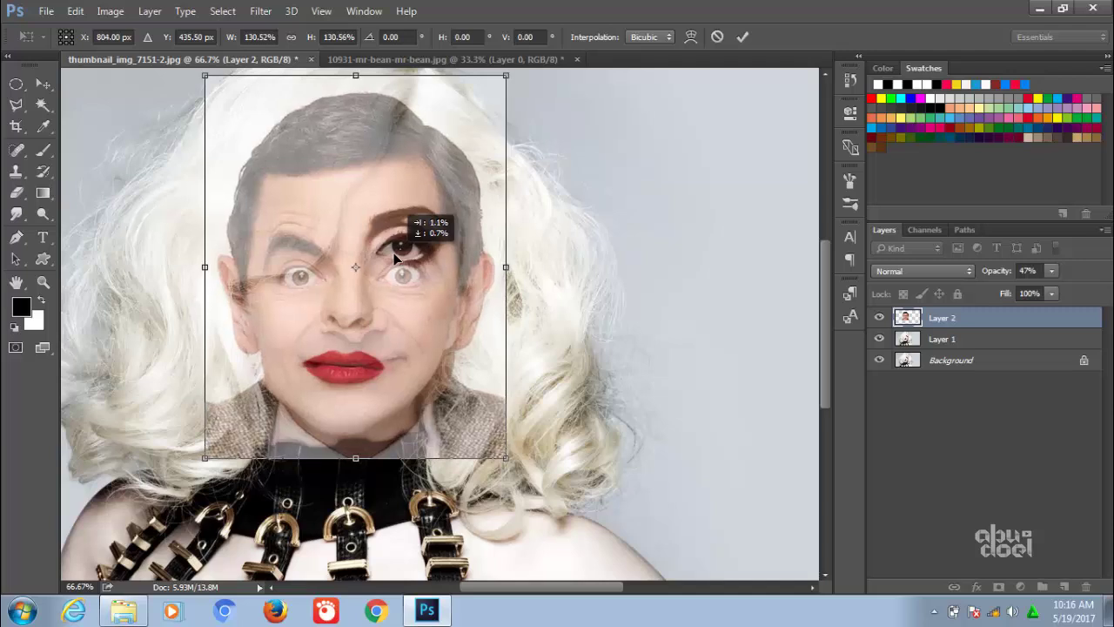
pyautogui.moveTo(384, 252); pyautogui.dragTo(396, 256)
pyautogui.moveTo(184, 264); pyautogui.dragTo(199, 268)
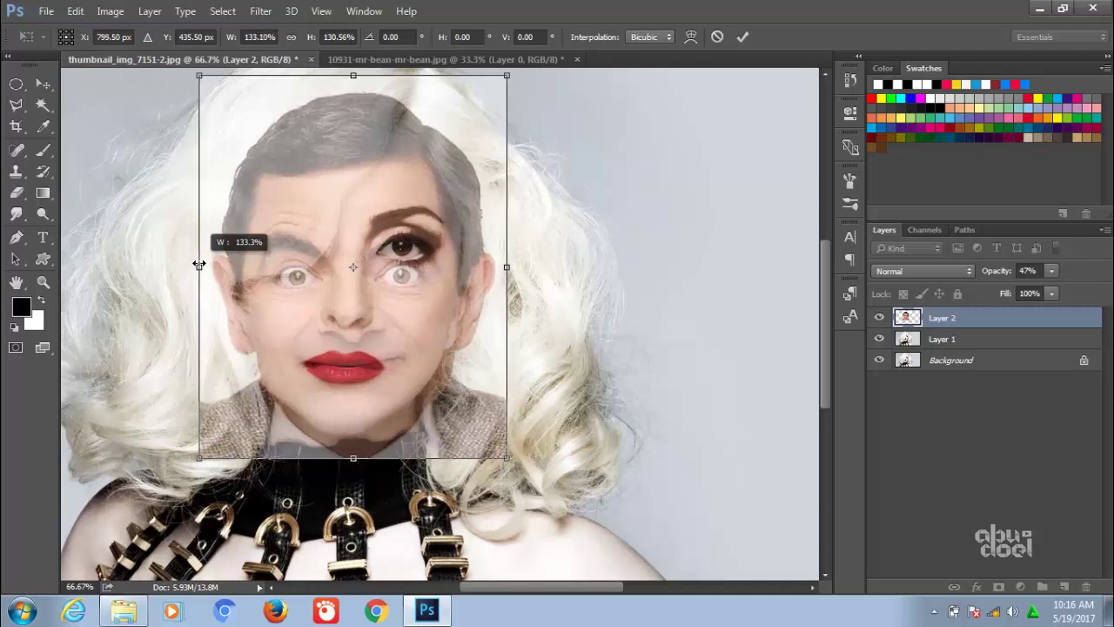
pyautogui.moveTo(343, 288); pyautogui.dragTo(335, 264)
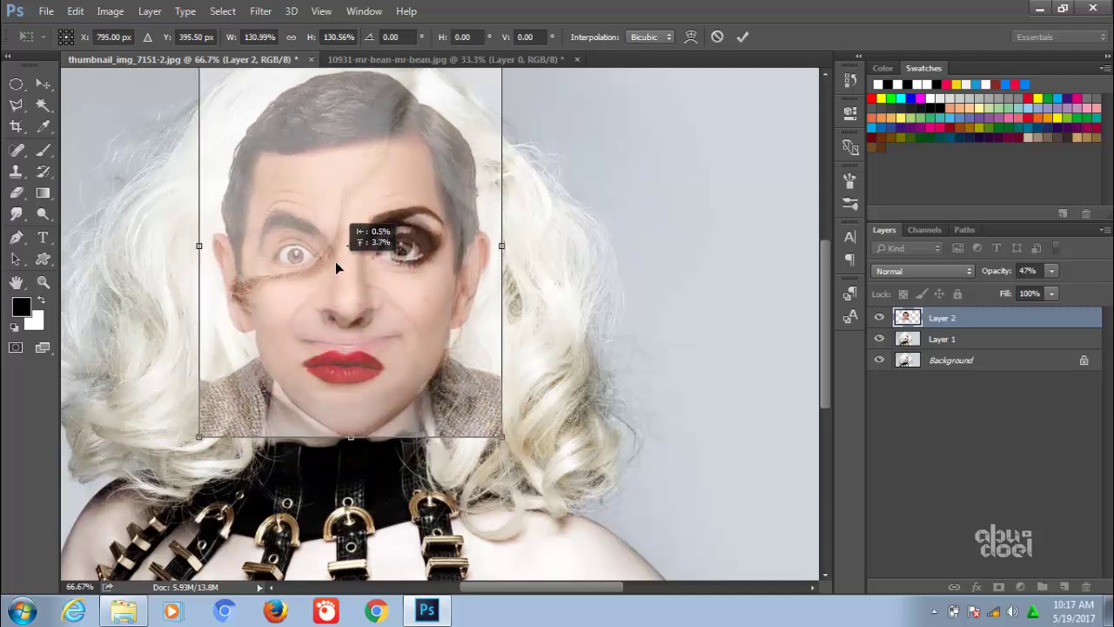
pyautogui.moveTo(510, 191); pyautogui.dragTo(515, 243)
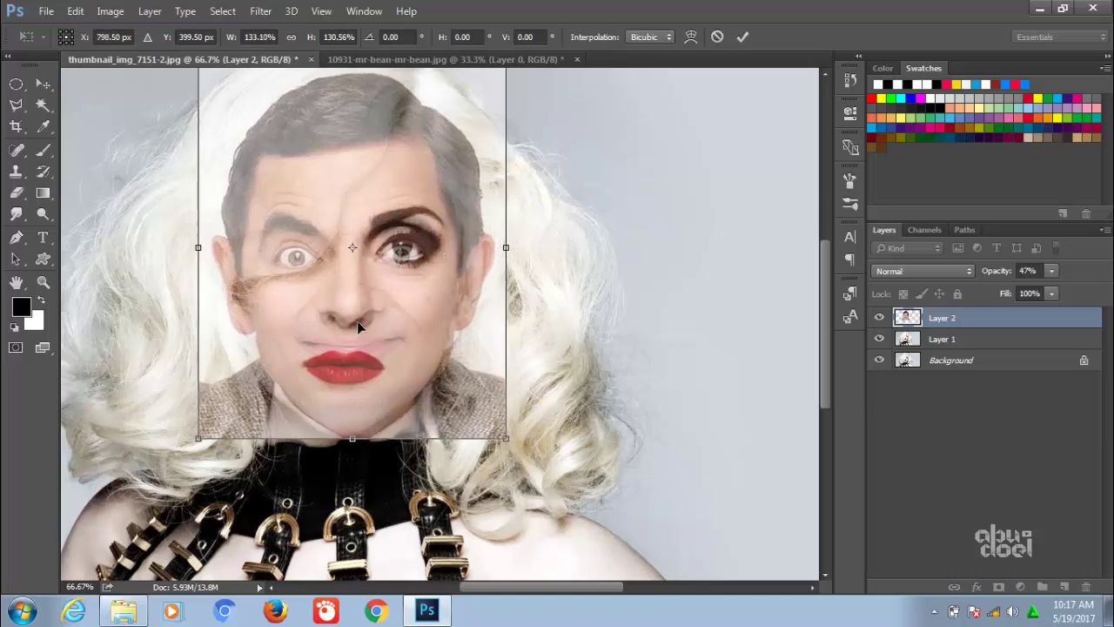
# Stretch the face to about 142% × 146%, commit, and move Layer 2 below Layer 1.
pyautogui.moveTo(360, 320); pyautogui.dragTo(346, 322)
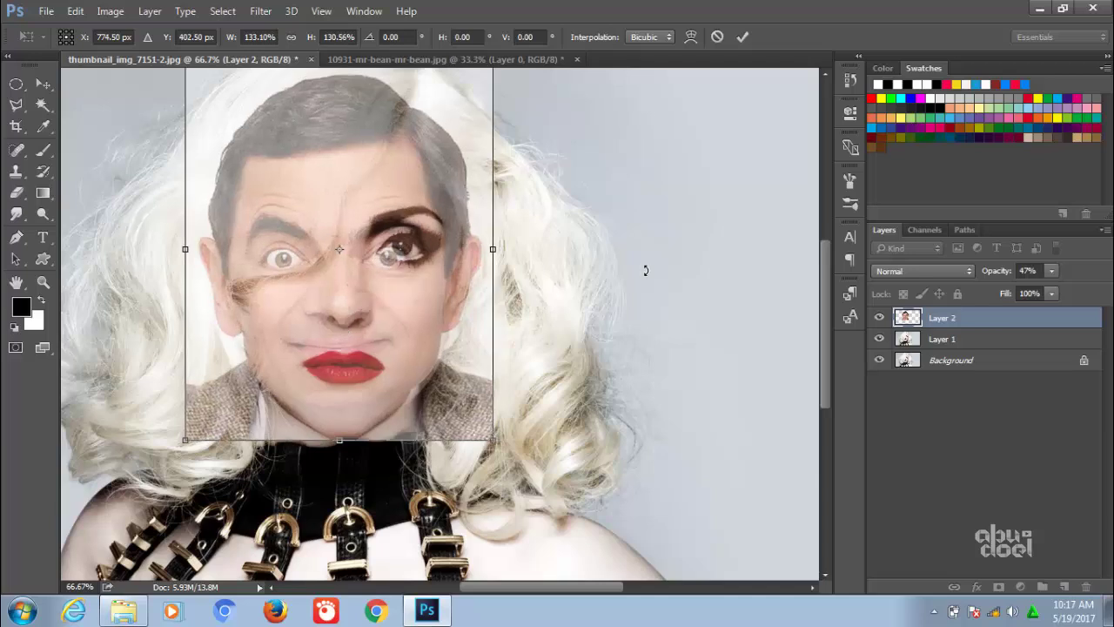
pyautogui.moveTo(339, 439); pyautogui.dragTo(339, 464)
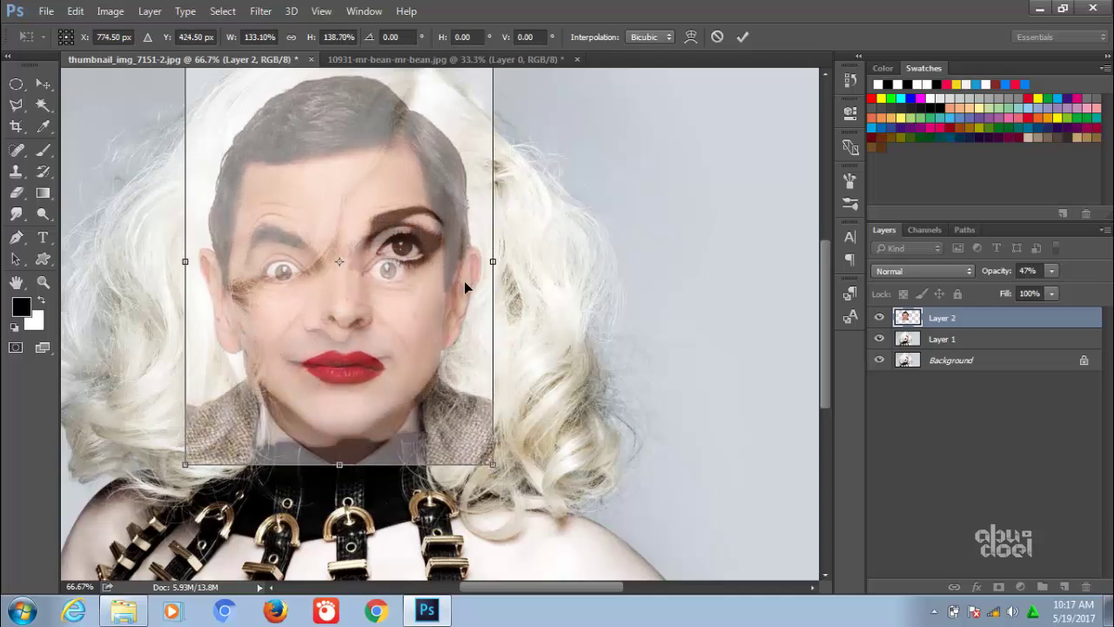
pyautogui.moveTo(492, 259); pyautogui.dragTo(507, 260)
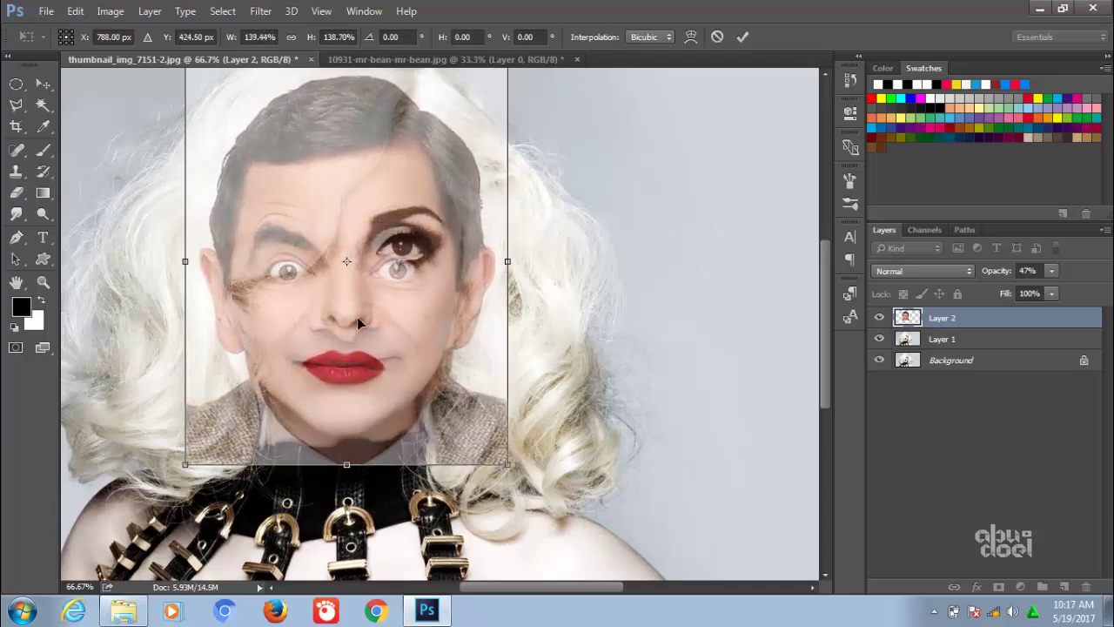
pyautogui.scroll(3, 470, 193)
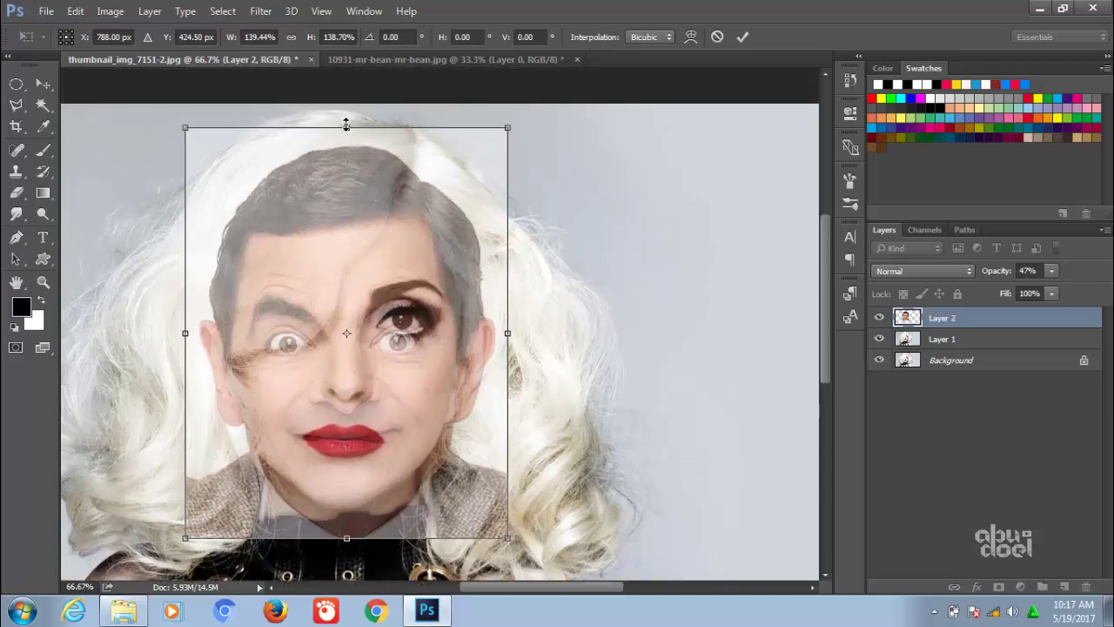
pyautogui.moveTo(346, 121); pyautogui.dragTo(346, 111)
pyautogui.moveTo(510, 335); pyautogui.dragTo(514, 335)
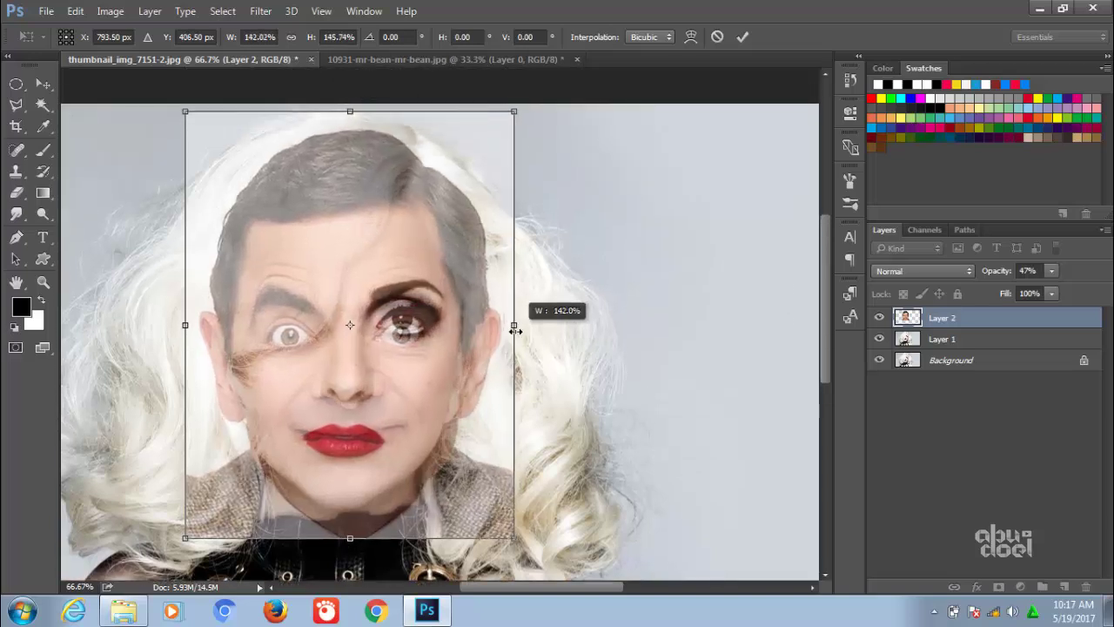
pyautogui.click(742, 36)
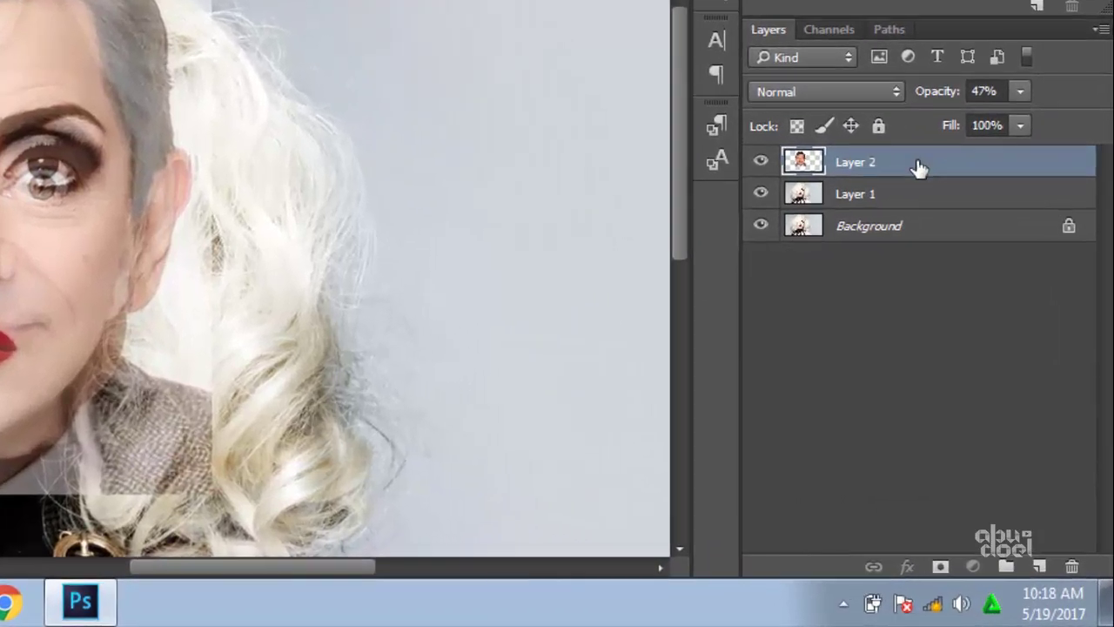
pyautogui.moveTo(949, 218); pyautogui.dragTo(948, 257)
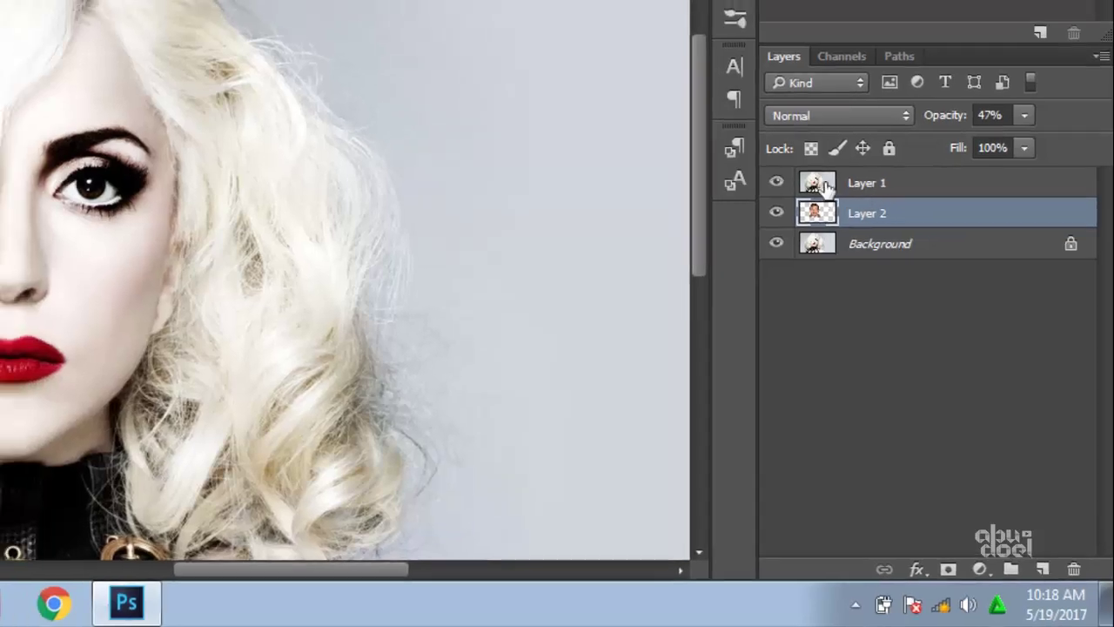
# Select Layer 1 and give the Eraser a soft 136 px round brush with 0% hardness.
pyautogui.click(864, 164)
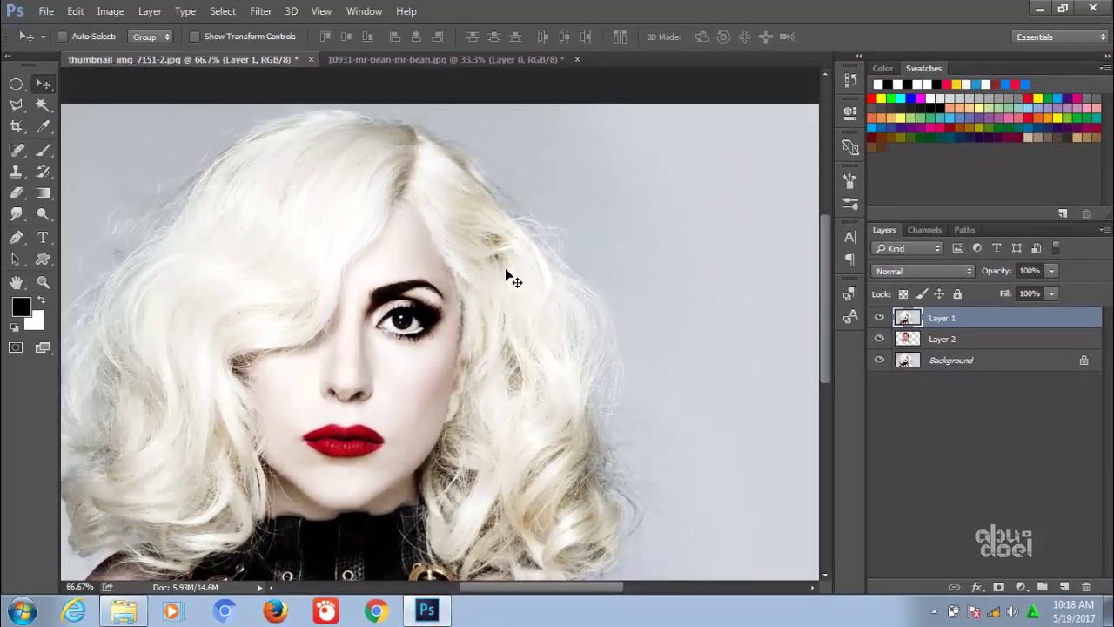
pyautogui.click(18, 199)
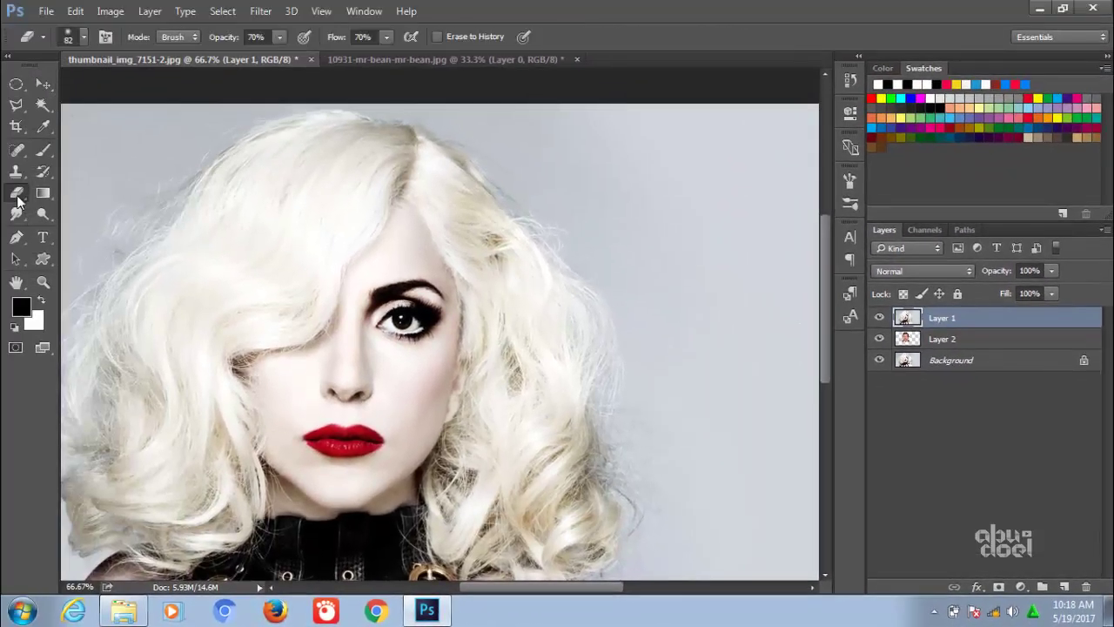
pyautogui.rightClick(316, 295)
pyautogui.click(402, 448)
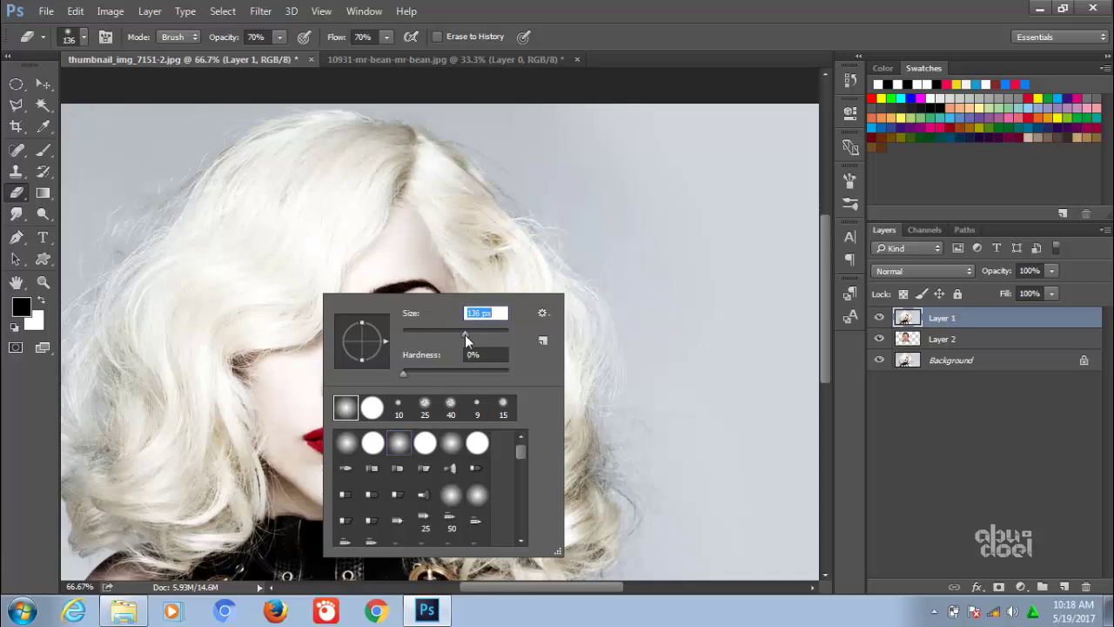
pyautogui.press('Return')
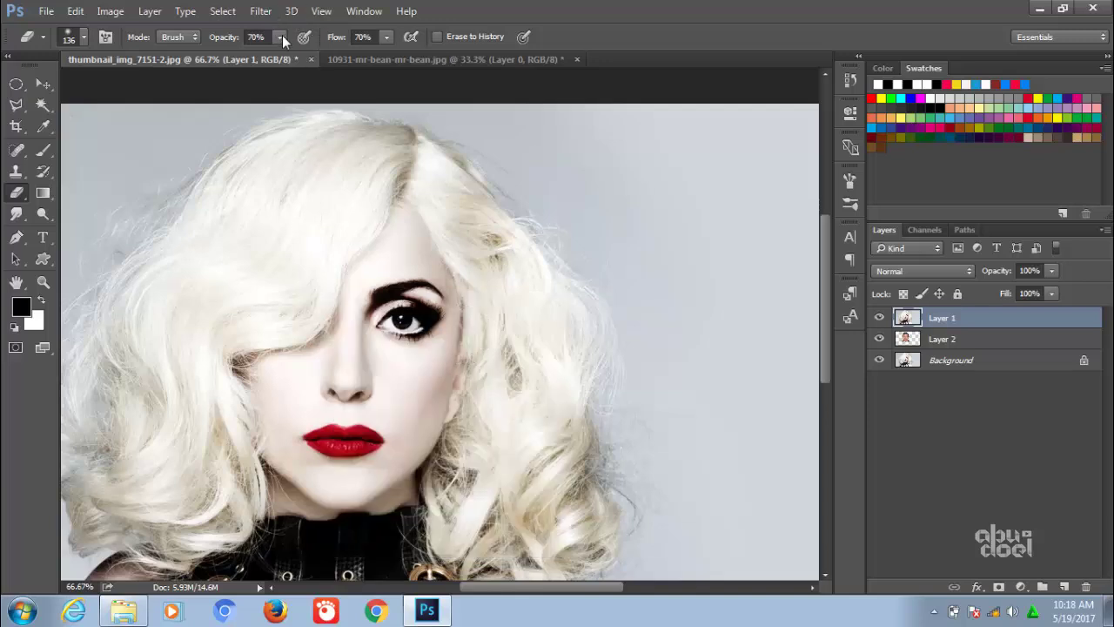
# Set eraser opacity and flow to 75% and zoom to 100% around the nose.
pyautogui.click(279, 36)
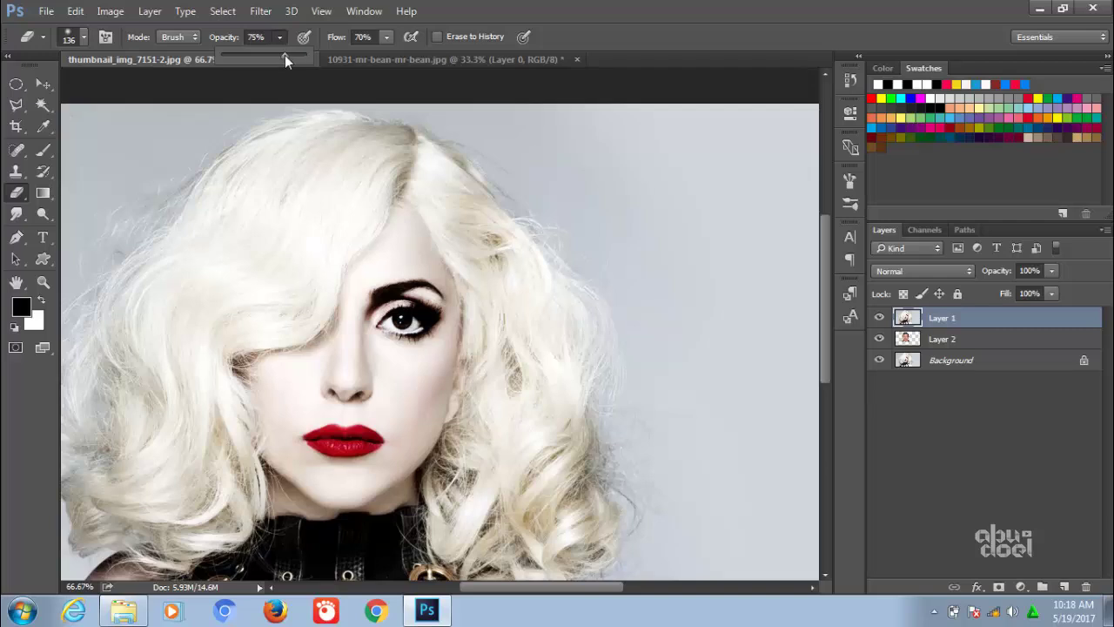
pyautogui.click(387, 41)
pyautogui.click(385, 38)
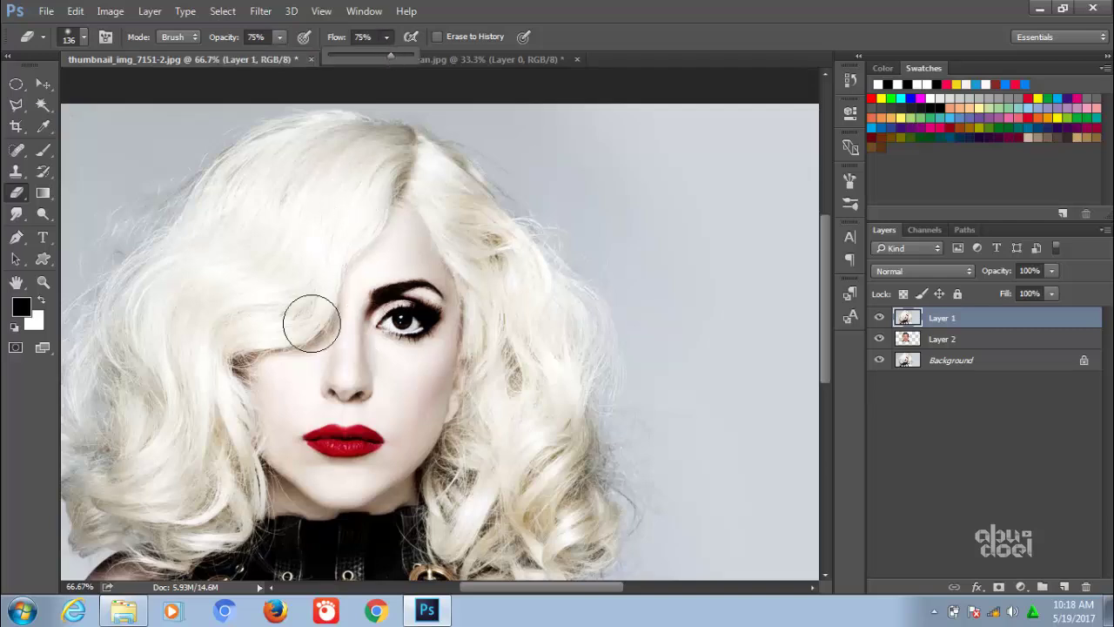
pyautogui.click(41, 284)
pyautogui.click(346, 399)
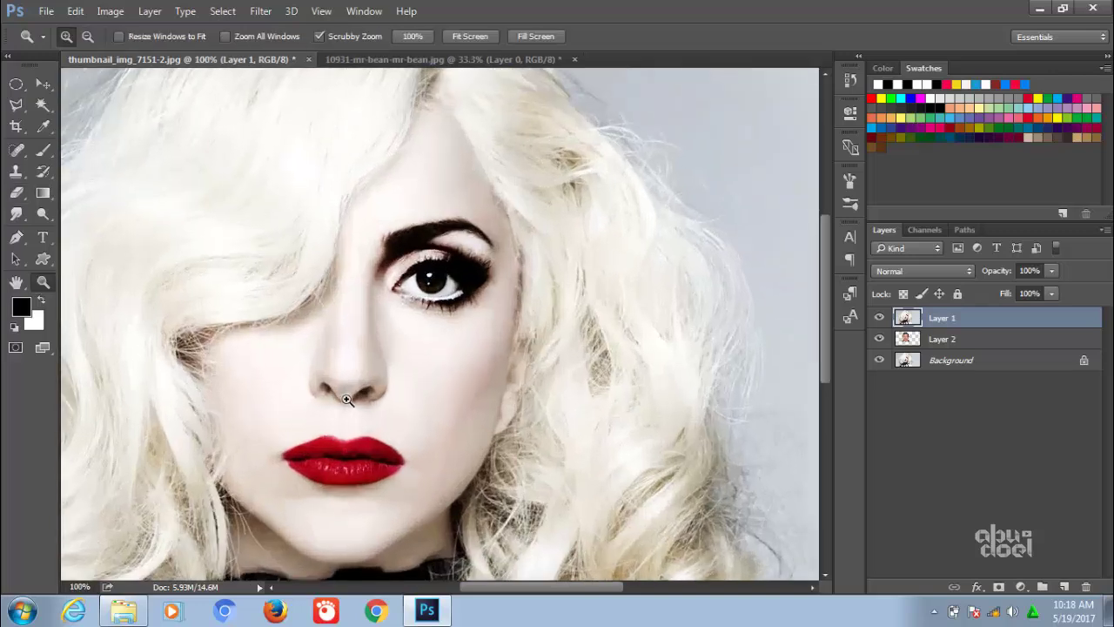
# Erase Layer 1's hair over the left eye, chin, cheek, right eye and forehead.
pyautogui.click(18, 194)
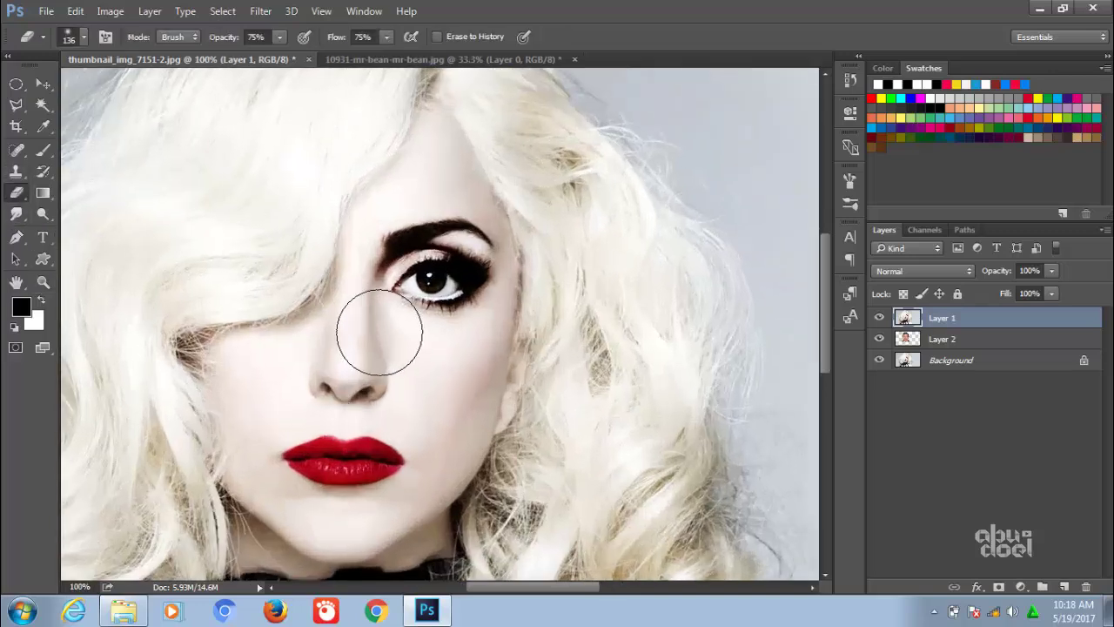
pyautogui.moveTo(373, 330)
pyautogui.mouseDown()
pyautogui.moveTo(388, 300)
pyautogui.moveTo(354, 366)
pyautogui.moveTo(384, 370)
pyautogui.moveTo(363, 331)
pyautogui.moveTo(374, 348)
pyautogui.moveTo(460, 323)
pyautogui.moveTo(427, 447)
pyautogui.moveTo(357, 505)
pyautogui.mouseUp()
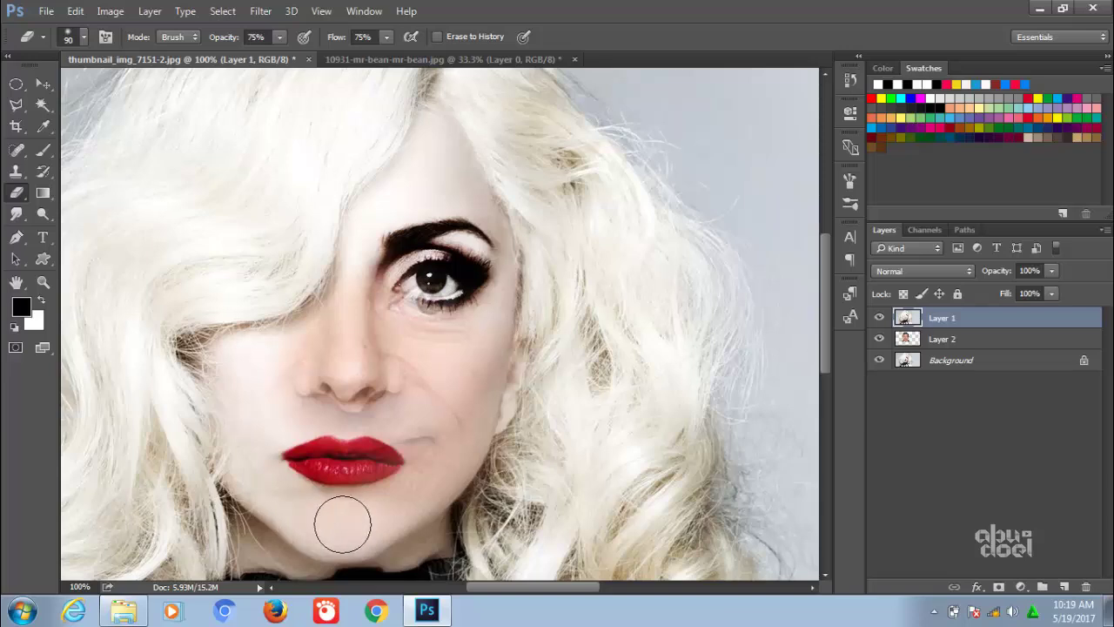
pyautogui.moveTo(385, 487)
pyautogui.mouseDown()
pyautogui.moveTo(258, 473)
pyautogui.moveTo(245, 367)
pyautogui.moveTo(289, 351)
pyautogui.moveTo(335, 428)
pyautogui.mouseUp()
pyautogui.moveTo(423, 375)
pyautogui.mouseDown()
pyautogui.moveTo(493, 283)
pyautogui.moveTo(480, 218)
pyautogui.mouseUp()
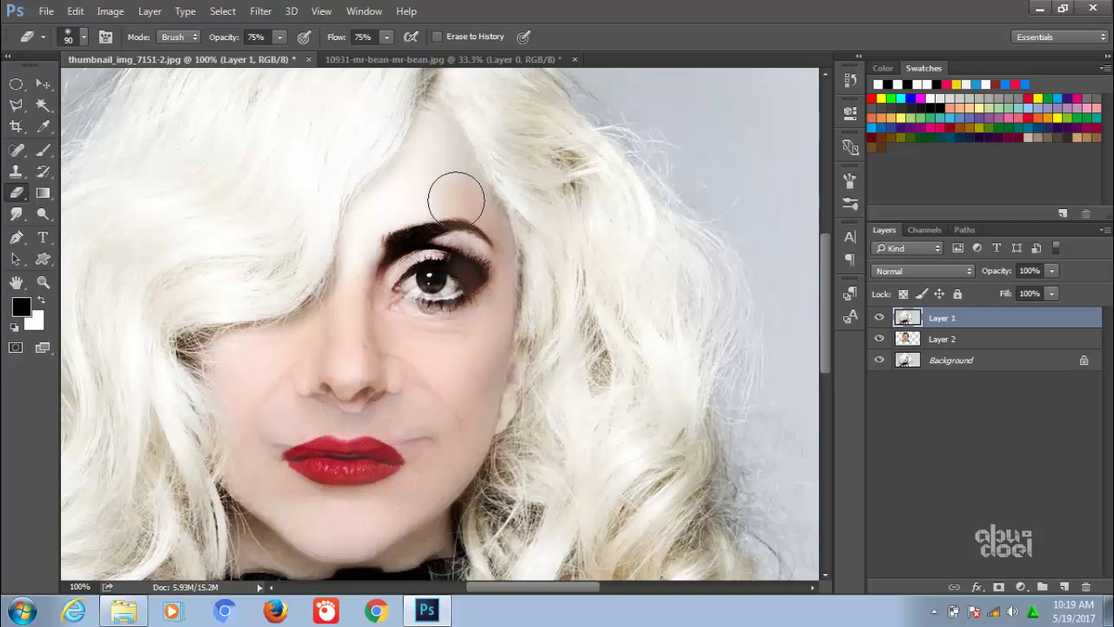
pyautogui.moveTo(435, 145)
pyautogui.mouseDown()
pyautogui.moveTo(365, 259)
pyautogui.moveTo(443, 212)
pyautogui.moveTo(375, 320)
pyautogui.mouseUp()
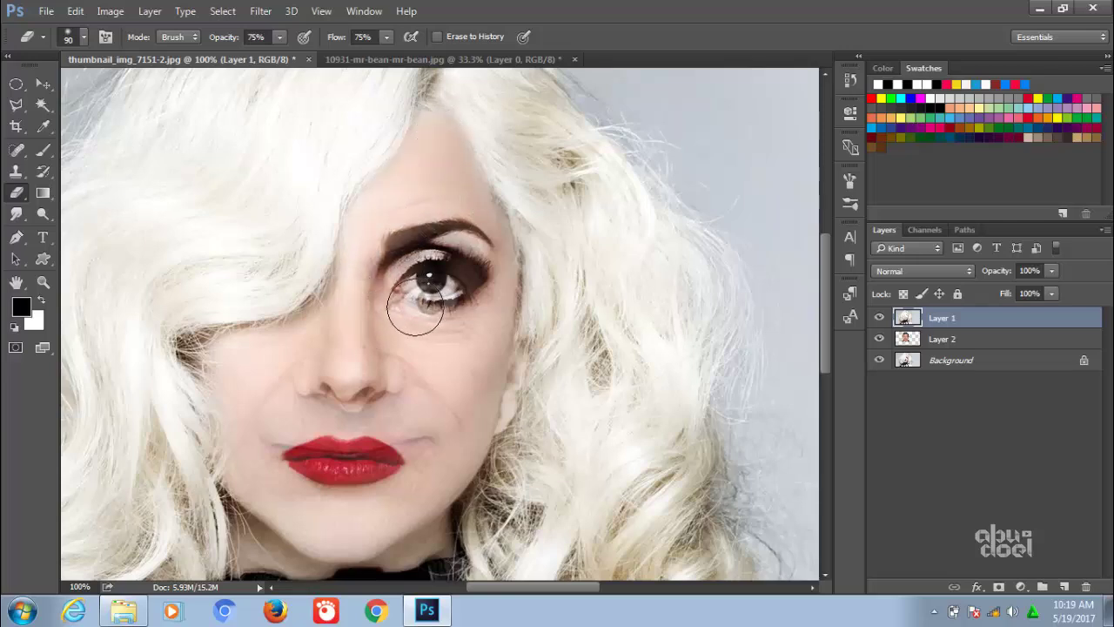
# Raise eraser opacity to 100% and erase the eye area to reveal the eye below.
pyautogui.moveTo(279, 39)
pyautogui.mouseDown()
pyautogui.moveTo(287, 55)
pyautogui.moveTo(367, 67)
pyautogui.moveTo(418, 58)
pyautogui.mouseUp()
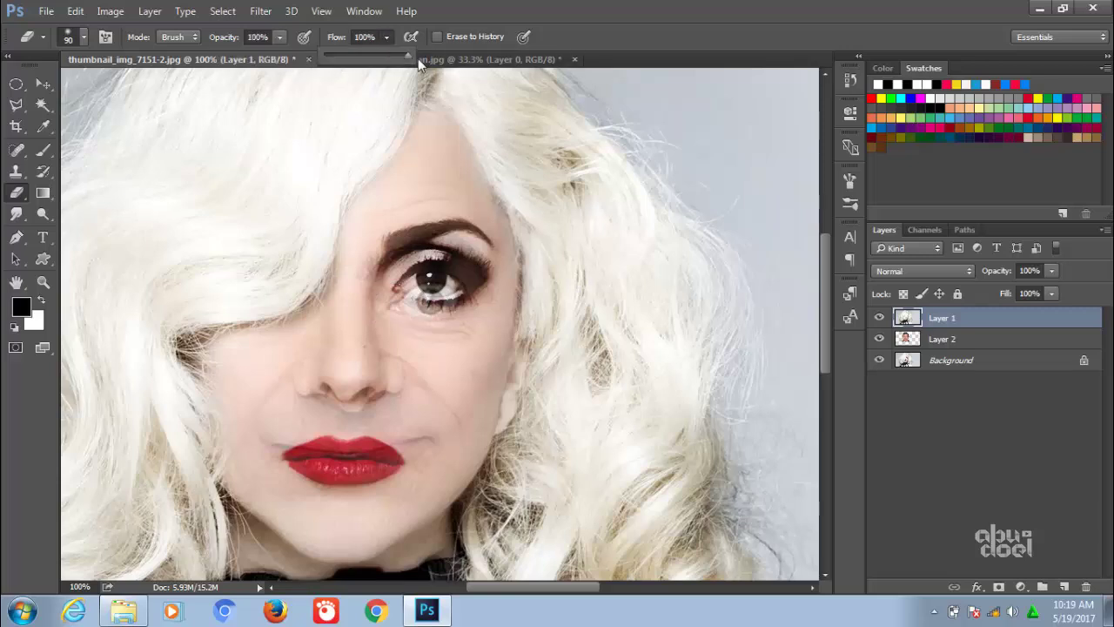
pyautogui.click(403, 285)
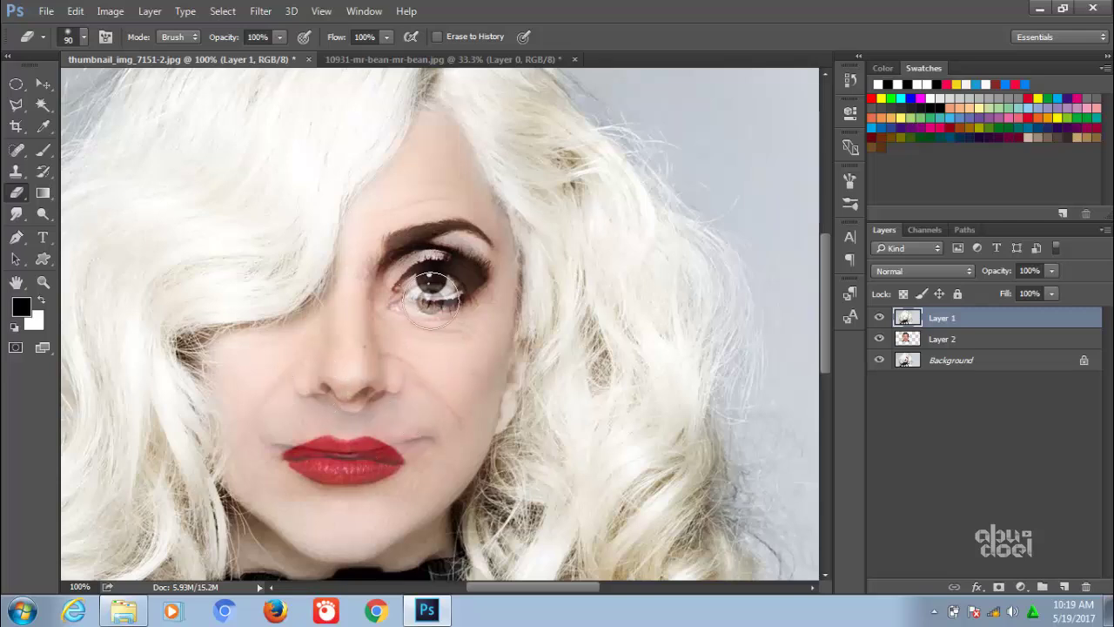
pyautogui.moveTo(431, 292); pyautogui.dragTo(445, 270)
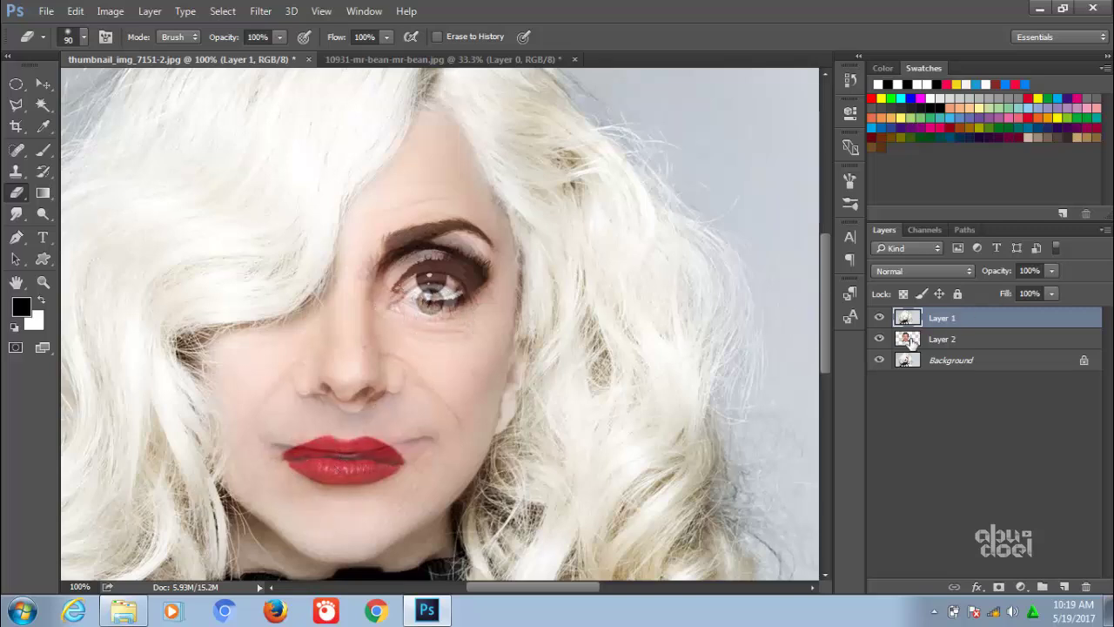
# Hide the Background layer and set Layer 2's opacity to 100%.
pyautogui.click(879, 360)
pyautogui.click(879, 339)
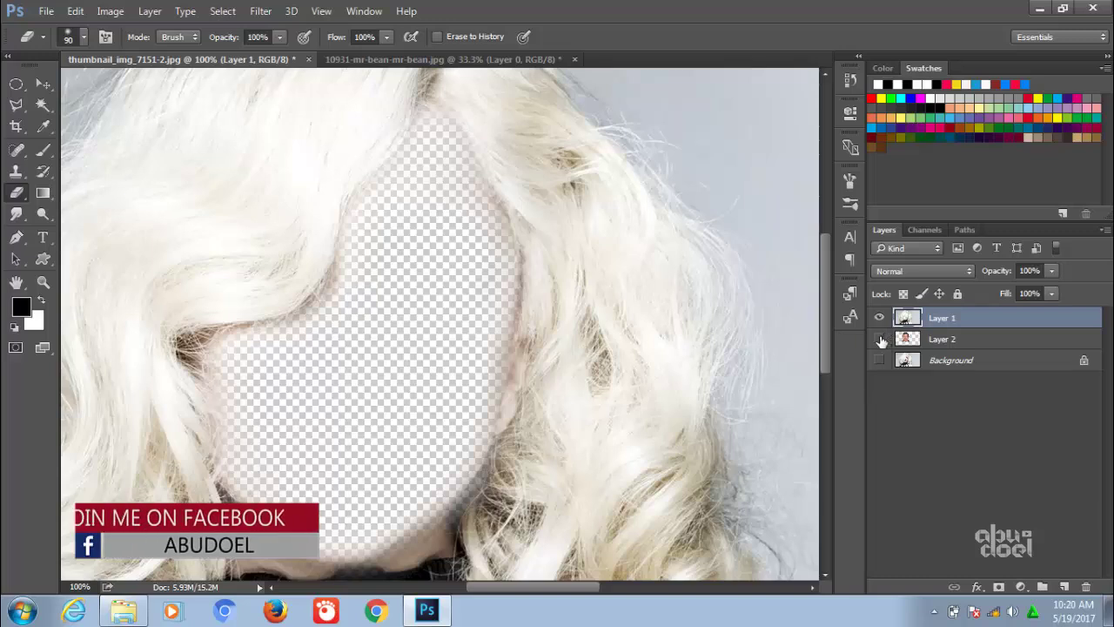
pyautogui.click(879, 338)
pyautogui.click(956, 343)
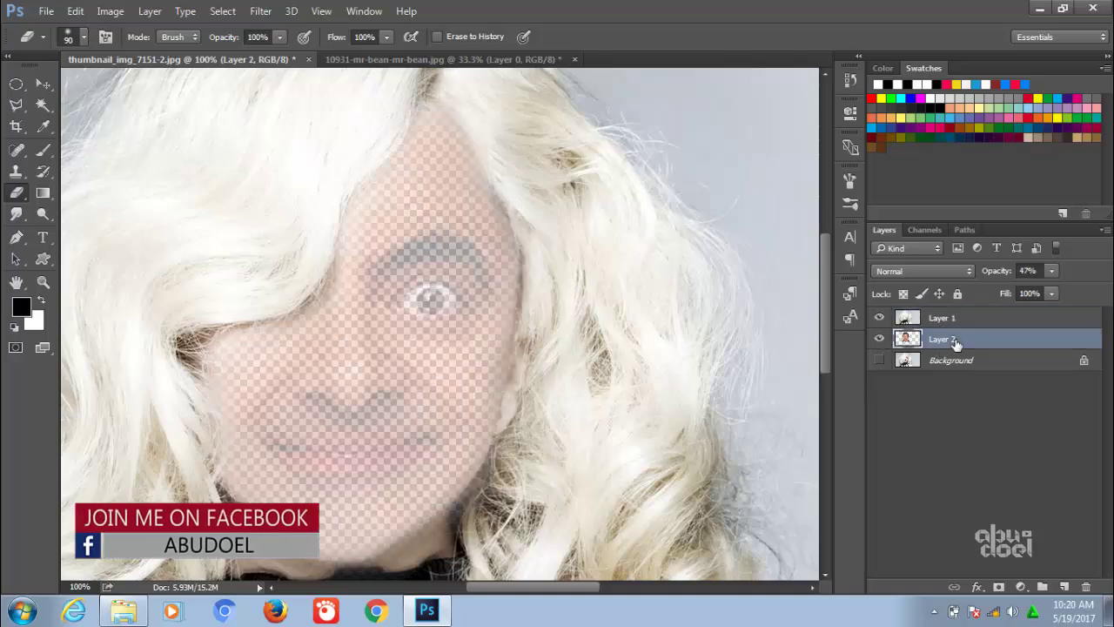
pyautogui.moveTo(1049, 287); pyautogui.dragTo(1097, 288)
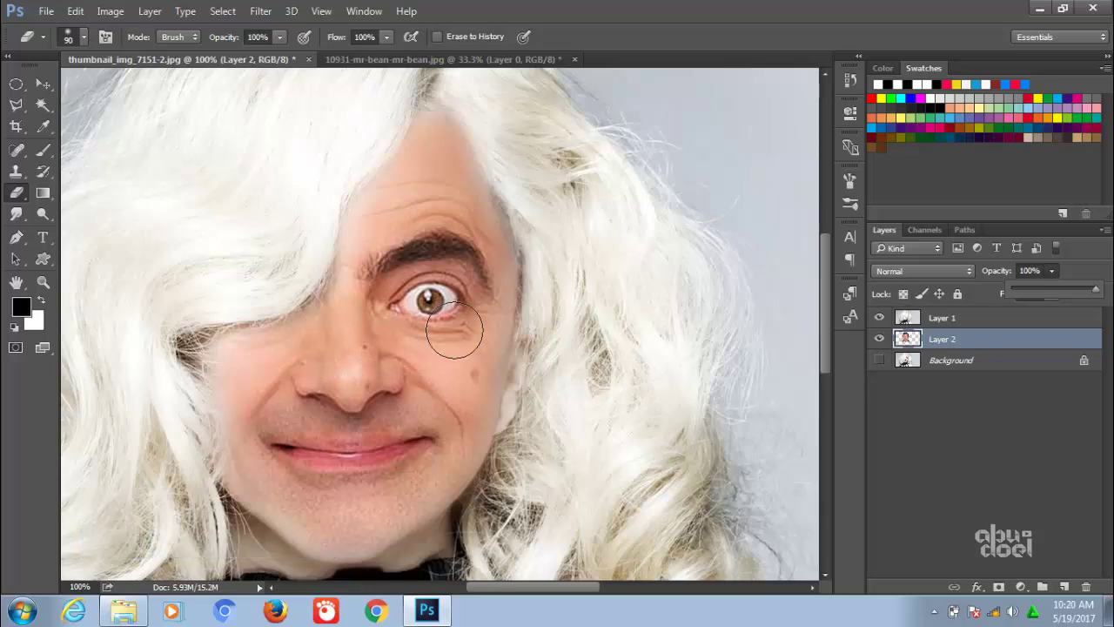
# Undo a stray erase over the nose and reselect Layer 1.
pyautogui.moveTo(341, 324); pyautogui.dragTo(323, 336)
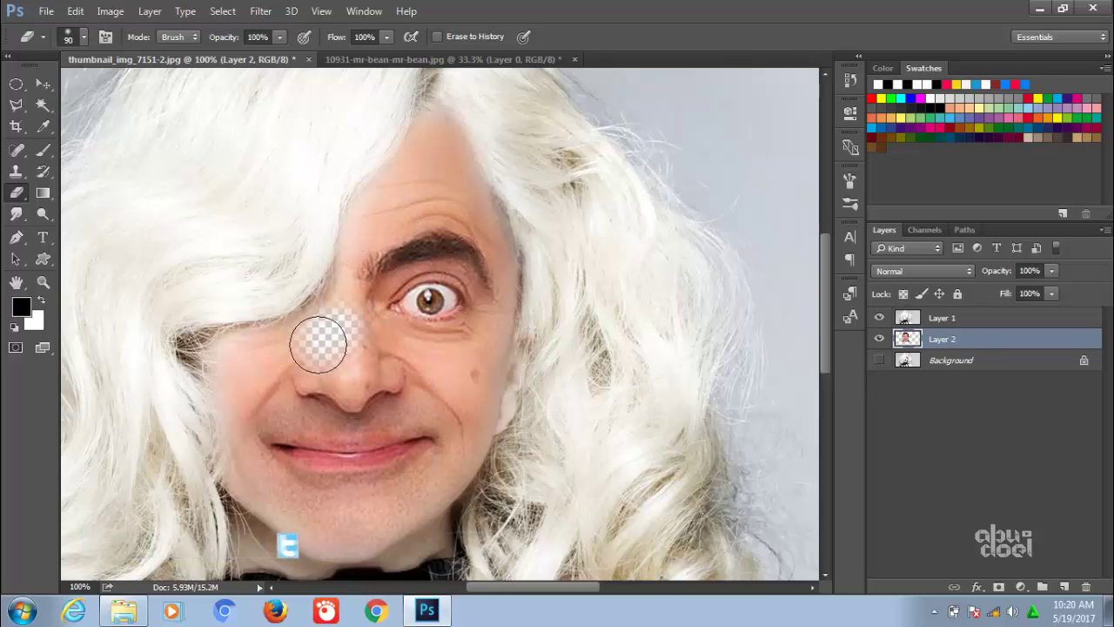
pyautogui.hotkey('ctrl', 'z')
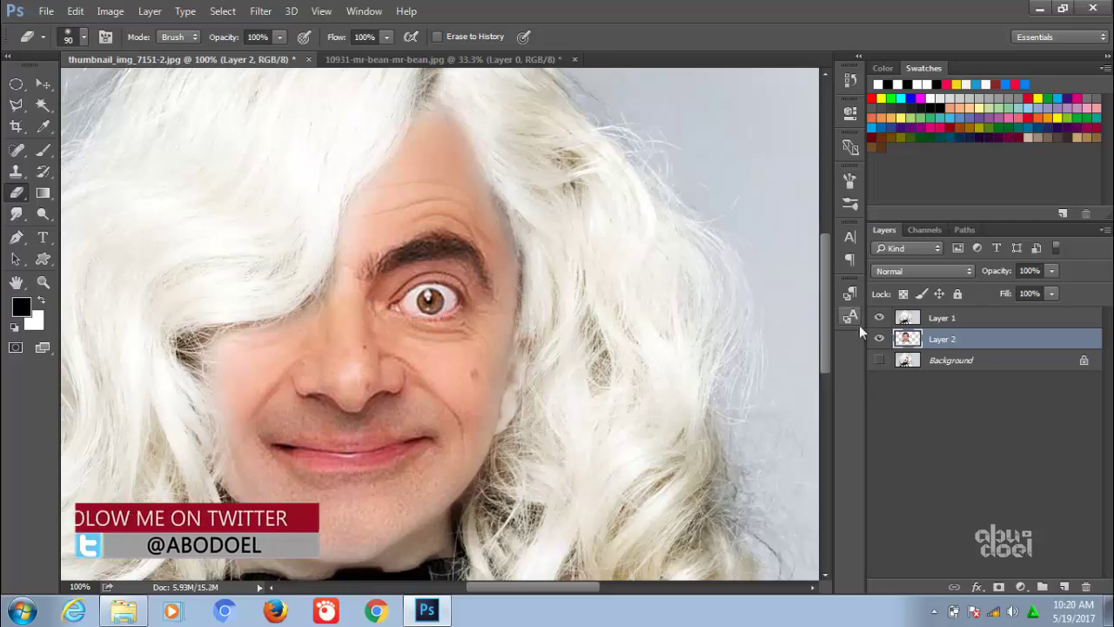
pyautogui.click(945, 317)
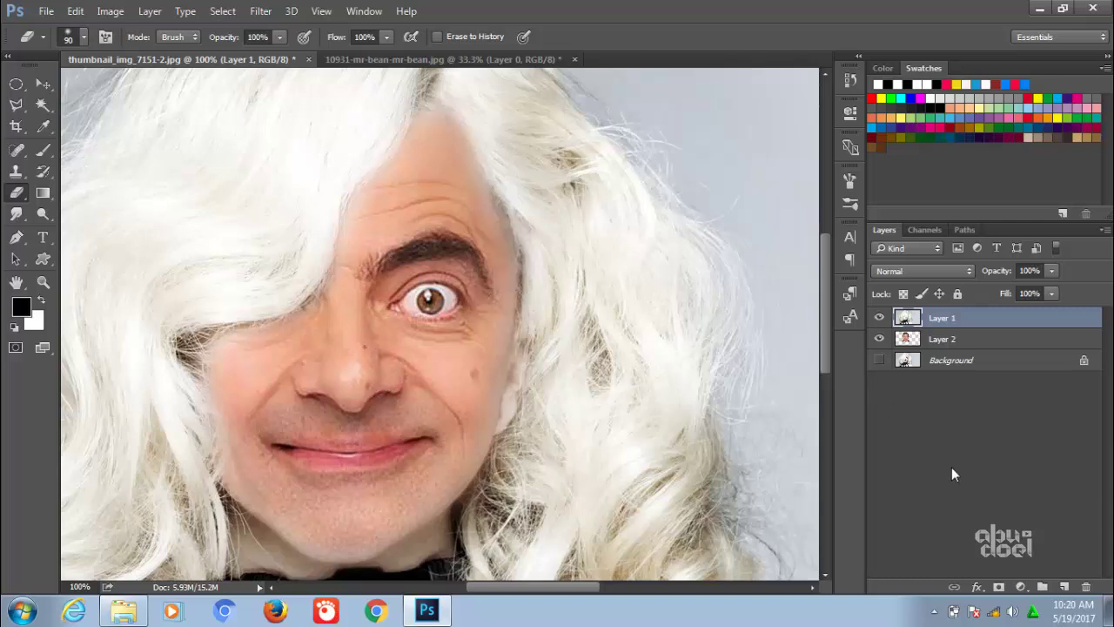
# Add a Curves adjustment above Layer 2 with its midpoint raised to brighten the face.
pyautogui.hotkey('ctrl', '0')
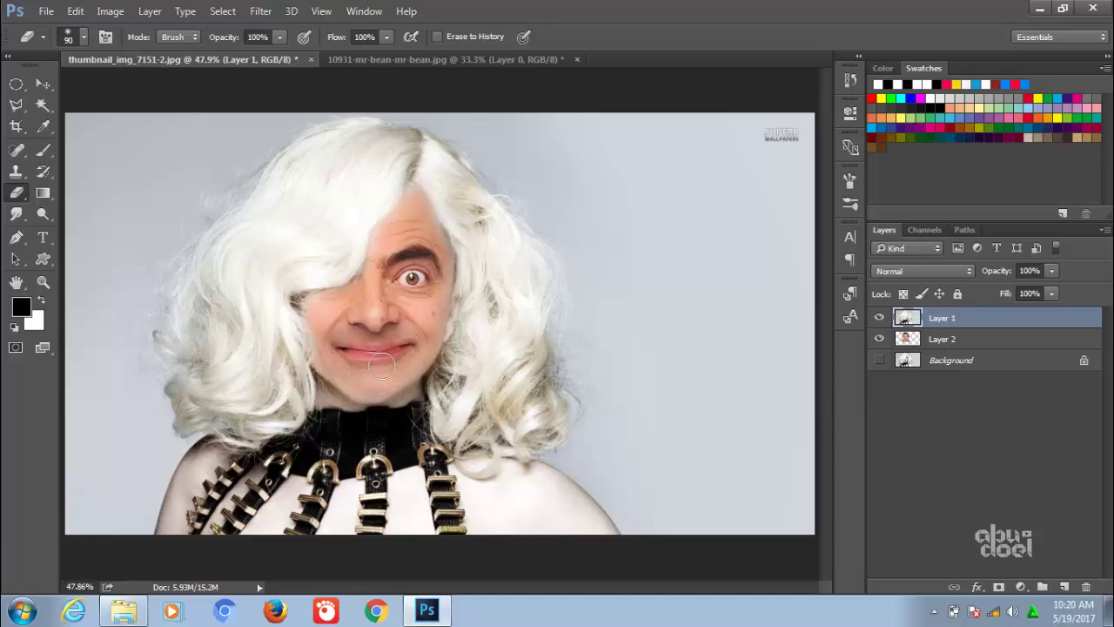
pyautogui.click(963, 344)
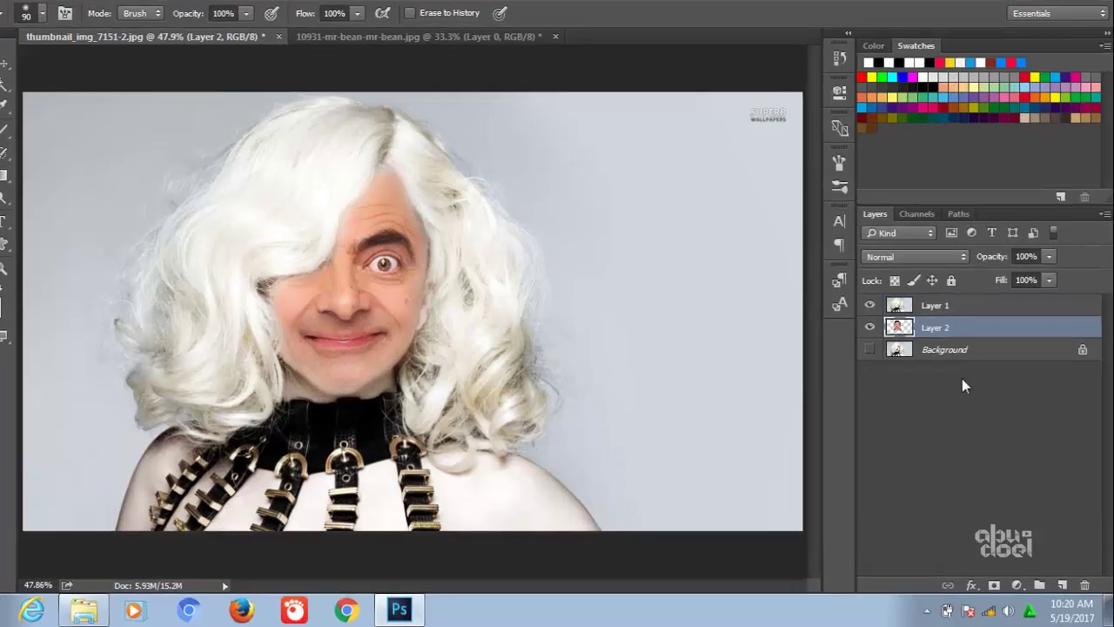
pyautogui.click(1020, 586)
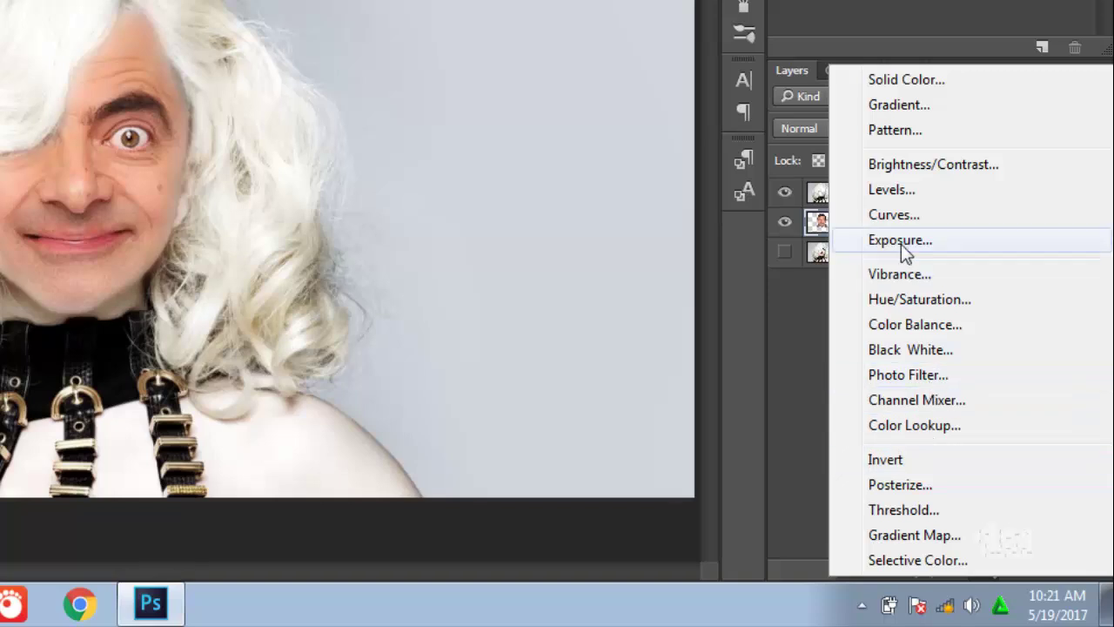
pyautogui.click(894, 217)
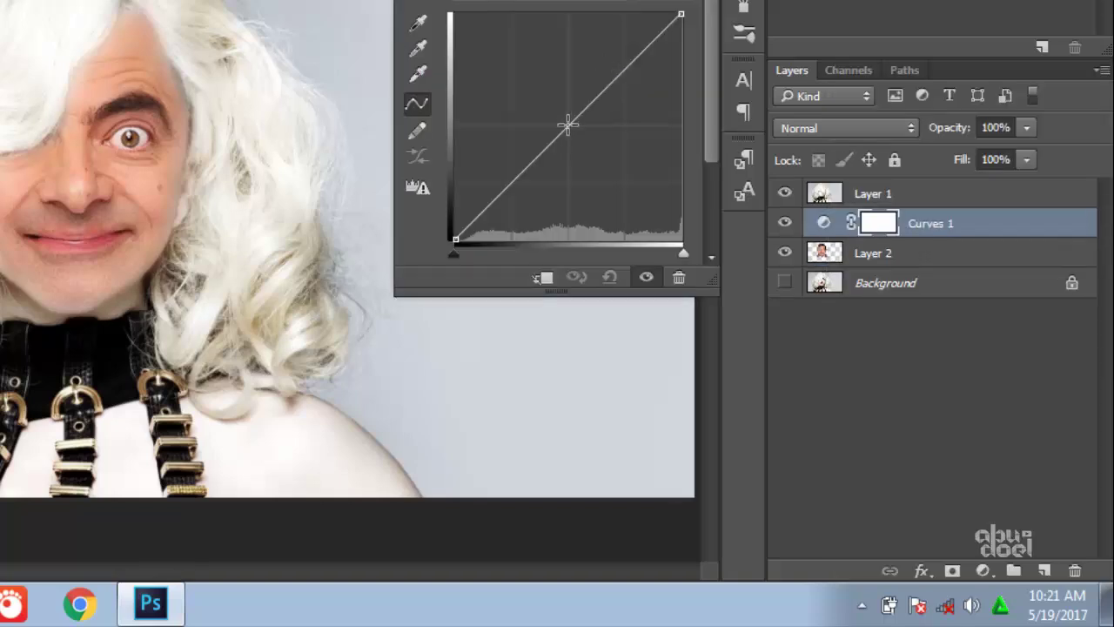
pyautogui.moveTo(566, 125); pyautogui.dragTo(544, 101)
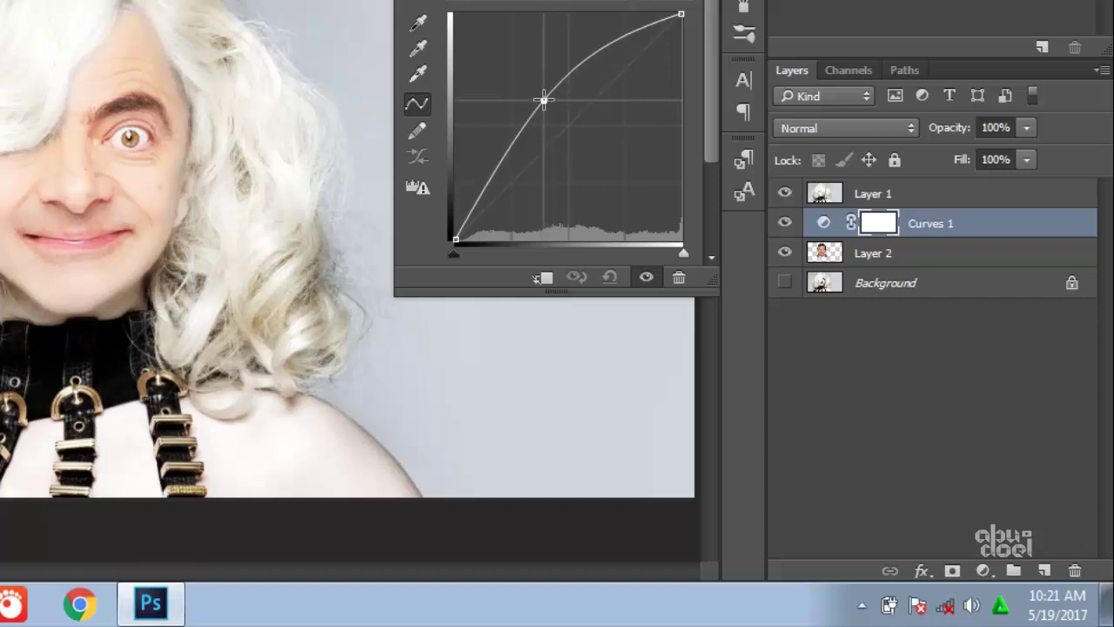
pyautogui.click(903, 109)
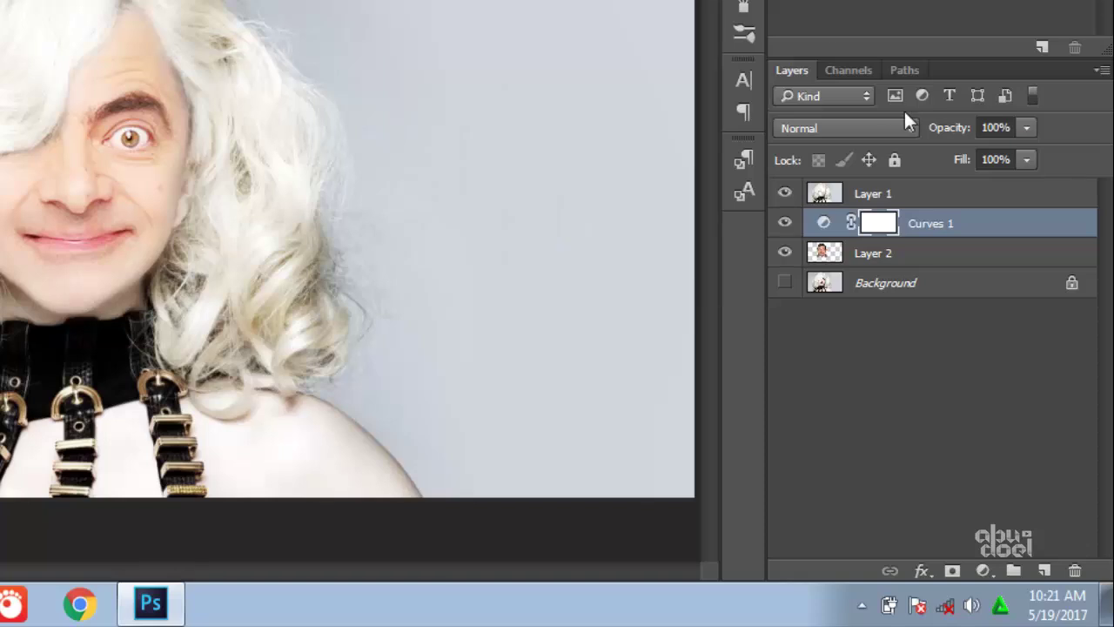
# Add a Color Lookup layer above Layer 1 with the Fuji F125 Kodak 2393 (by Adobe) 3DLUT look.
pyautogui.click(920, 200)
pyautogui.click(984, 570)
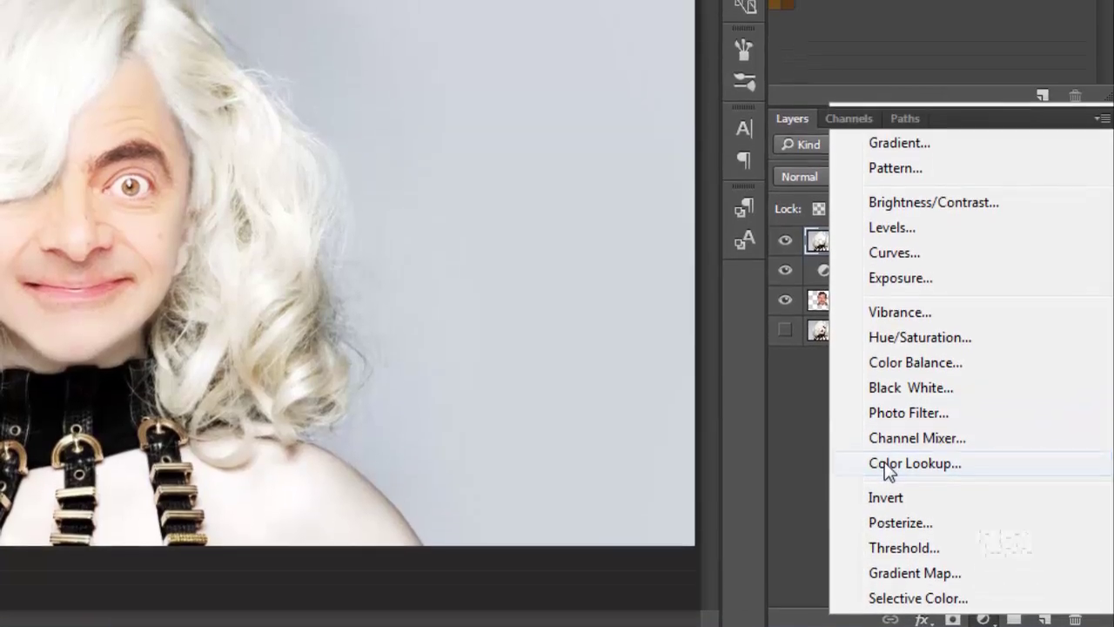
pyautogui.click(884, 465)
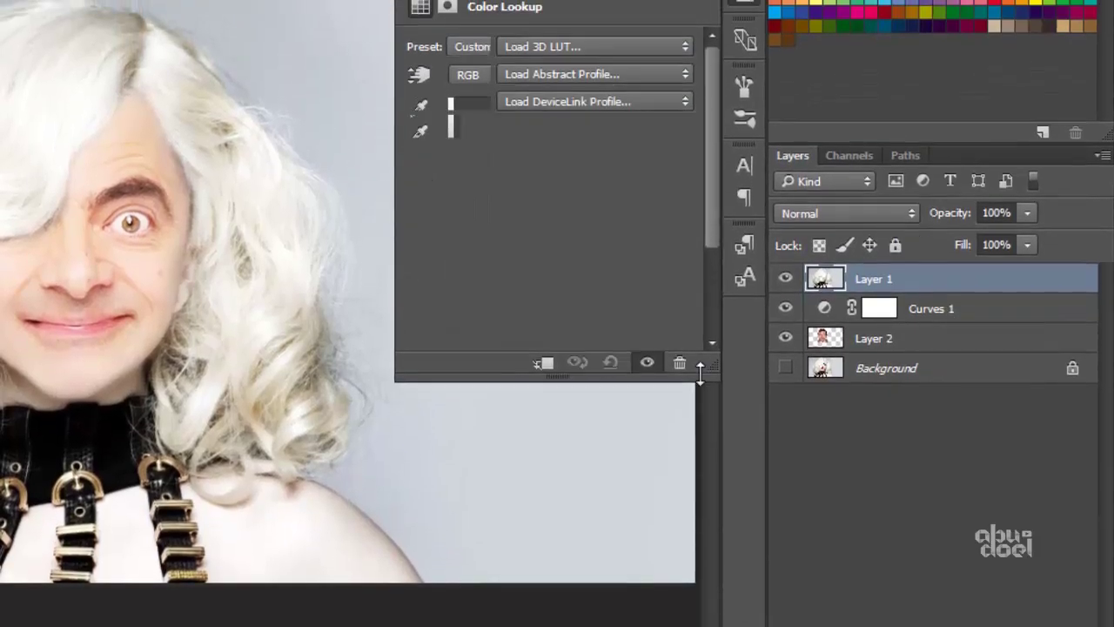
pyautogui.click(667, 50)
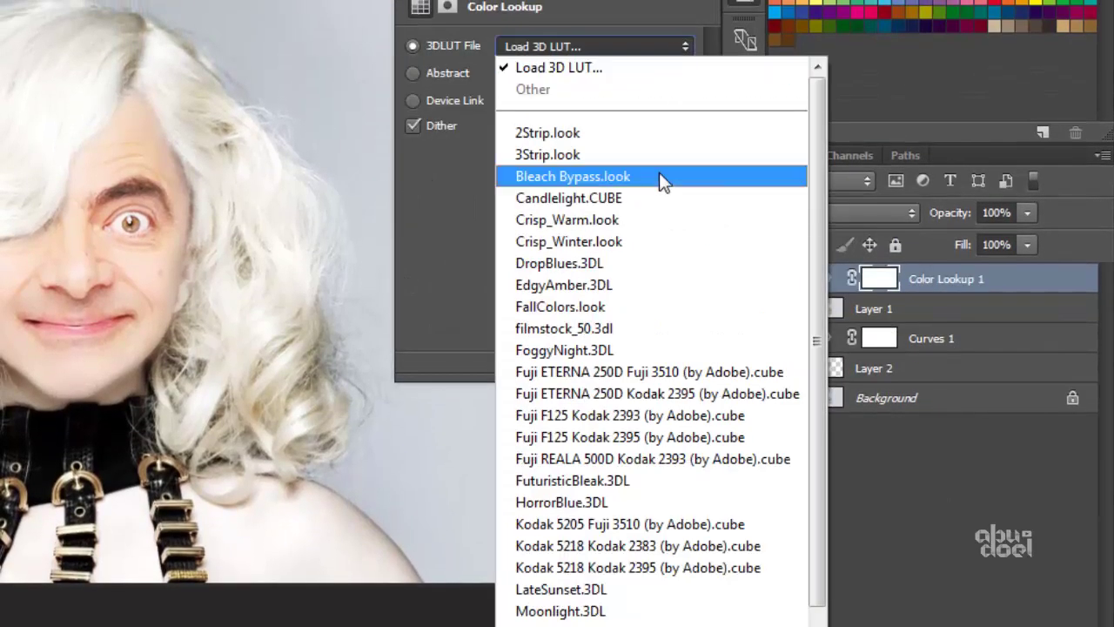
pyautogui.click(644, 432)
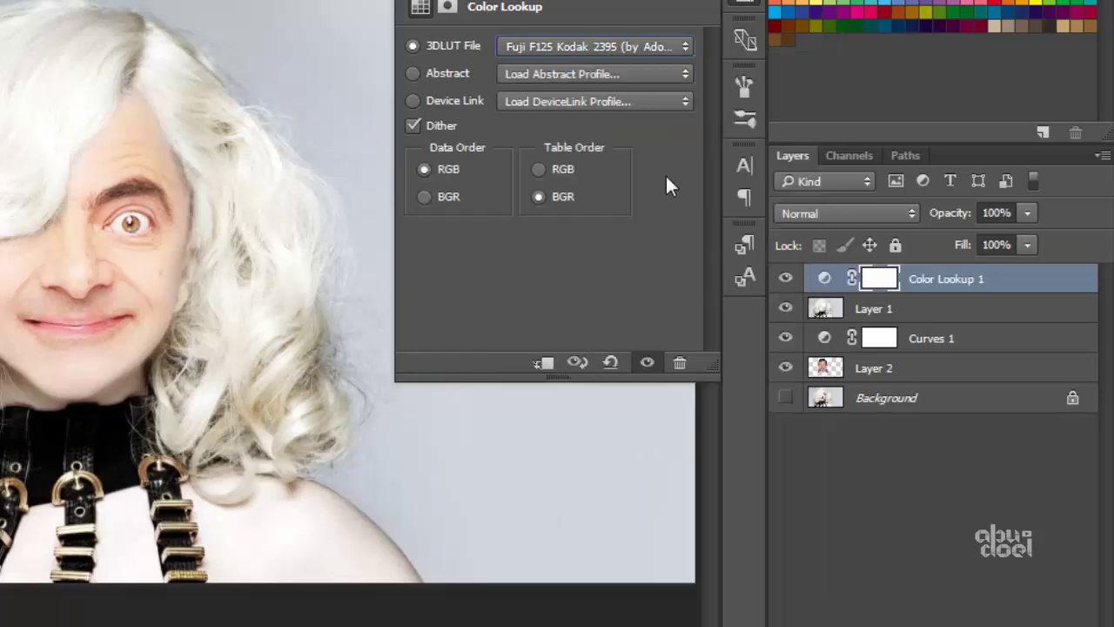
pyautogui.click(668, 48)
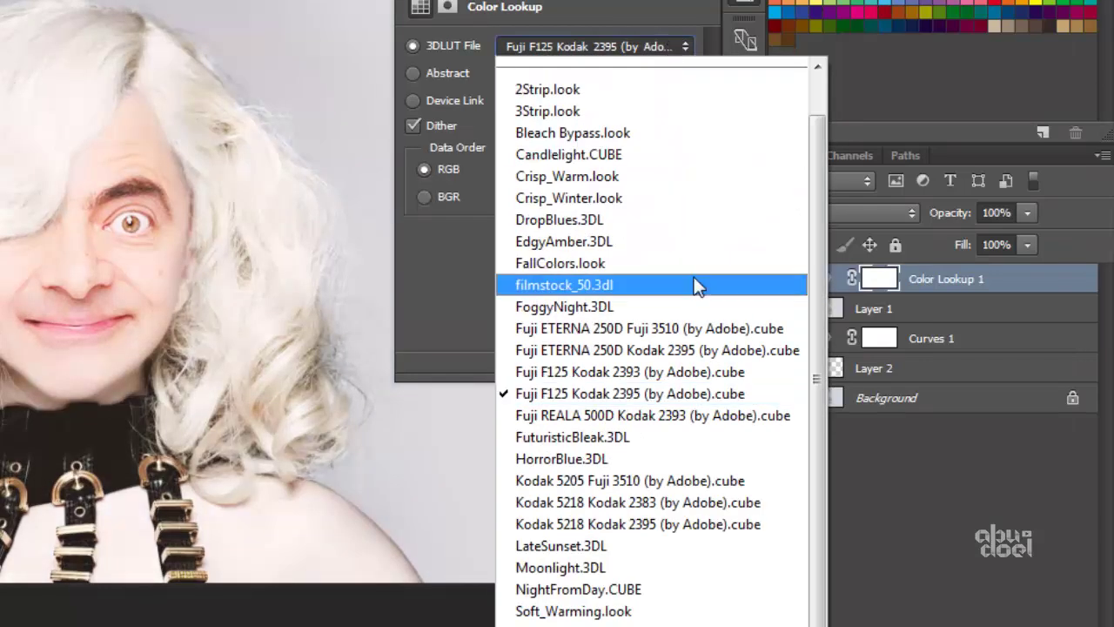
pyautogui.click(636, 371)
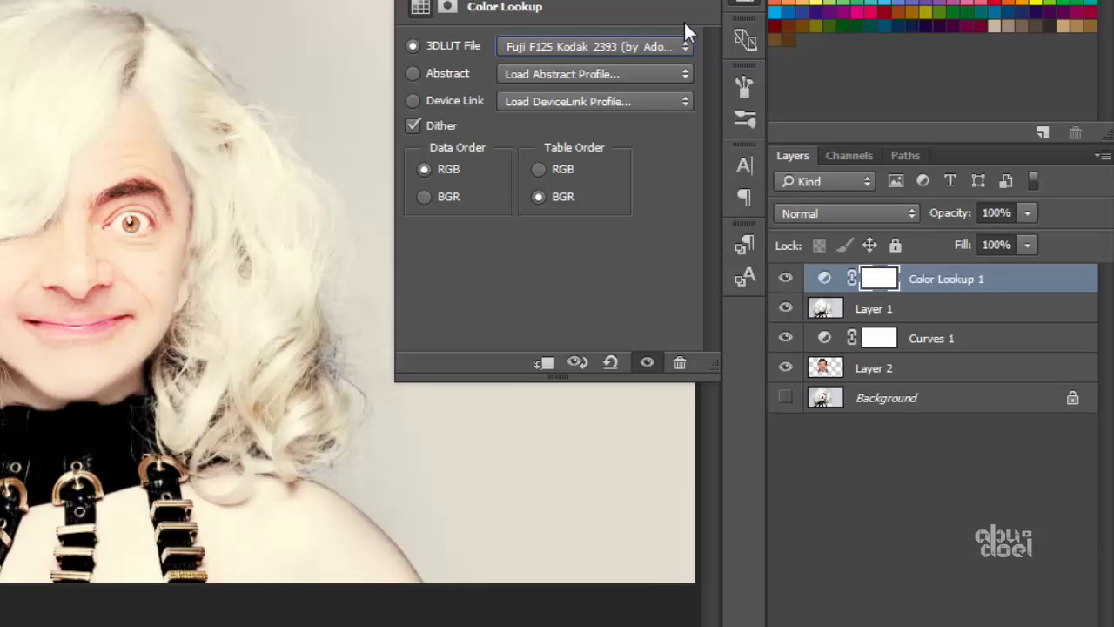
pyautogui.click(744, 118)
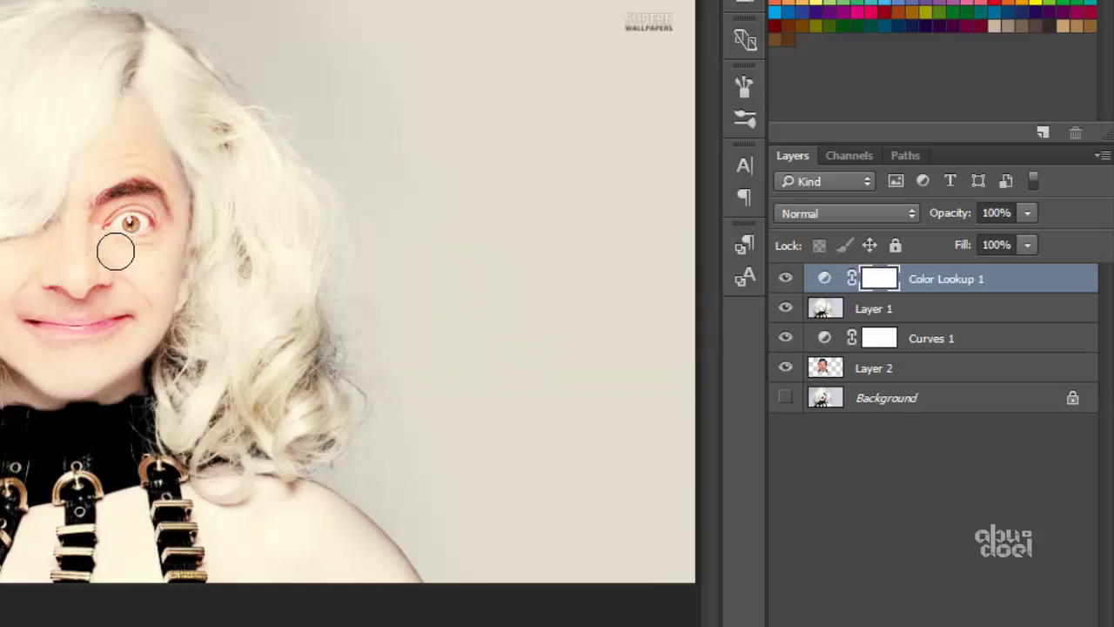